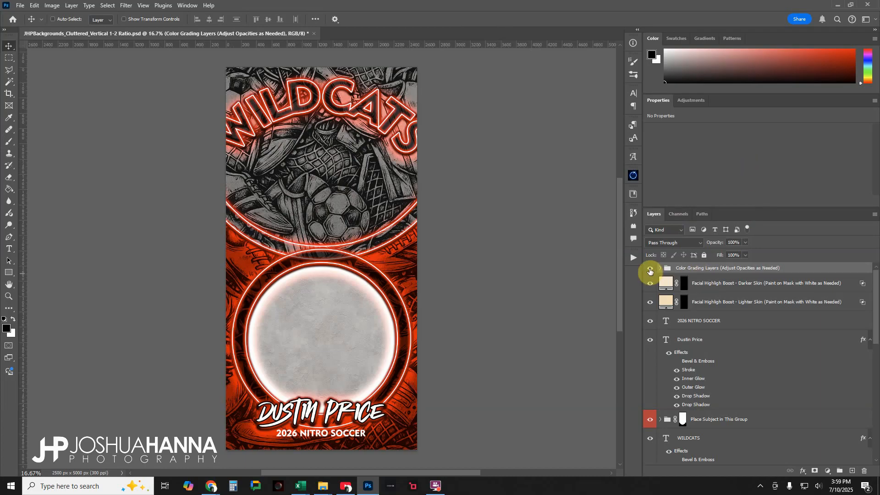
- Compare the artwork with the Color Grading Layers group hidden and shown, and inspect its Color Grade 1 and Color Grade 2 layers
click(650, 270)
click(649, 269)
click(649, 270)
click(649, 270)
click(660, 268)
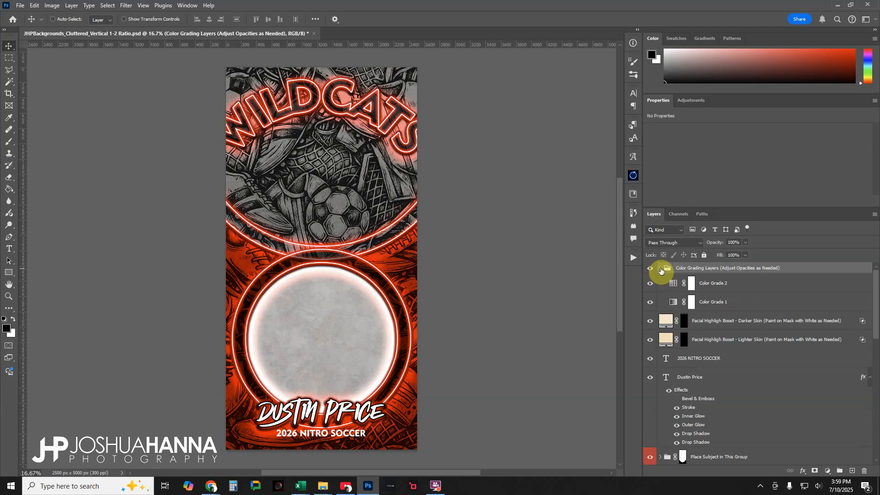
click(772, 303)
click(728, 286)
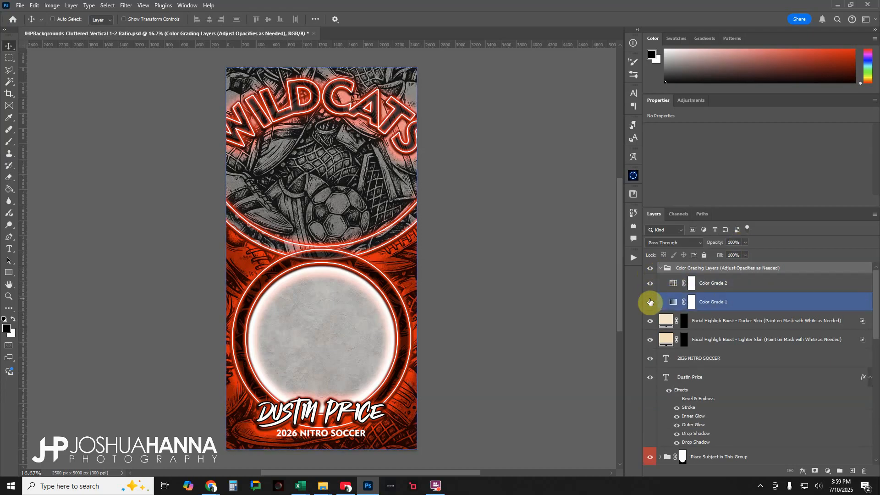
click(660, 269)
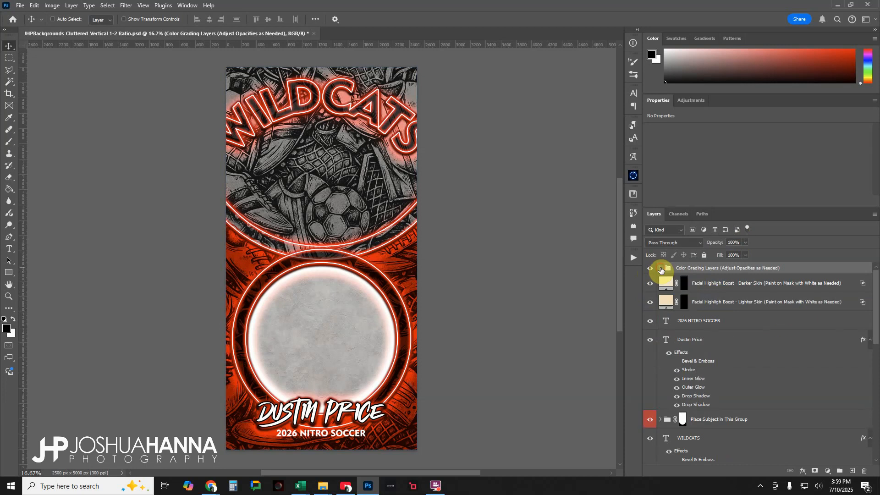
- Inspect the darker-skin and lighter-skin facial highlight boost layers
click(718, 284)
click(711, 302)
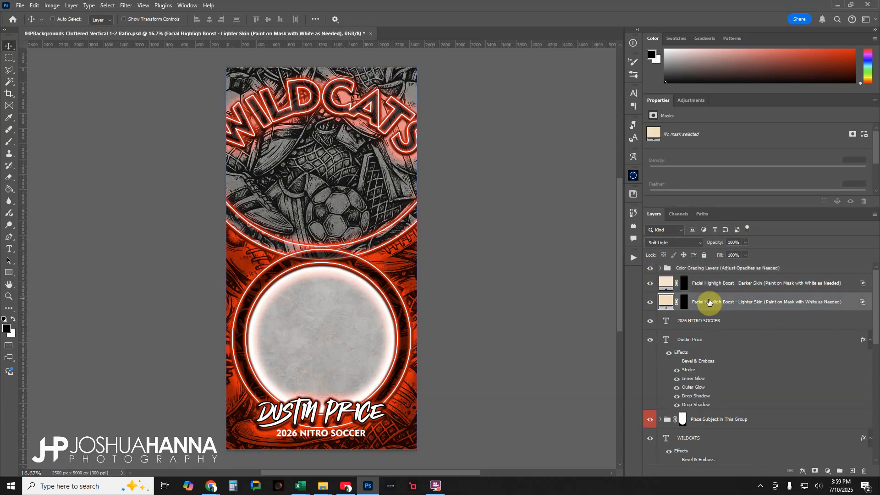
click(712, 283)
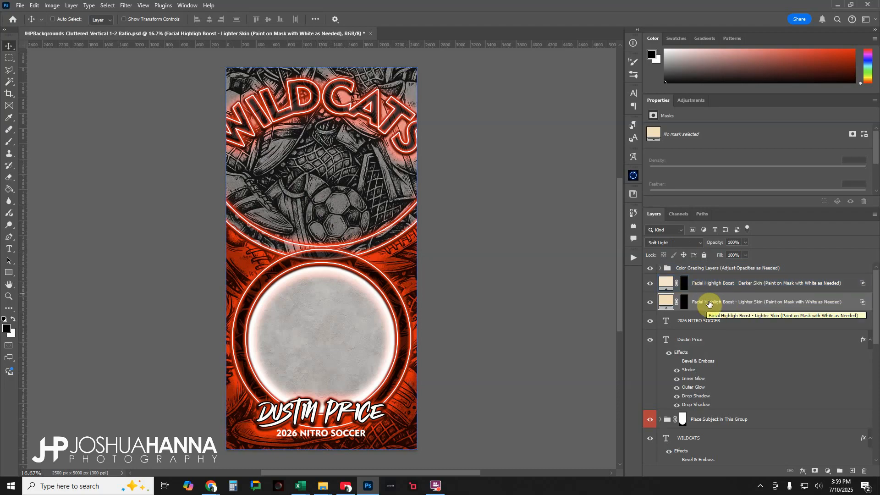
- Hide and reshow the 2026 NITRO SOCCER text layer and the athlete's name text layer to identify them in the design
click(734, 322)
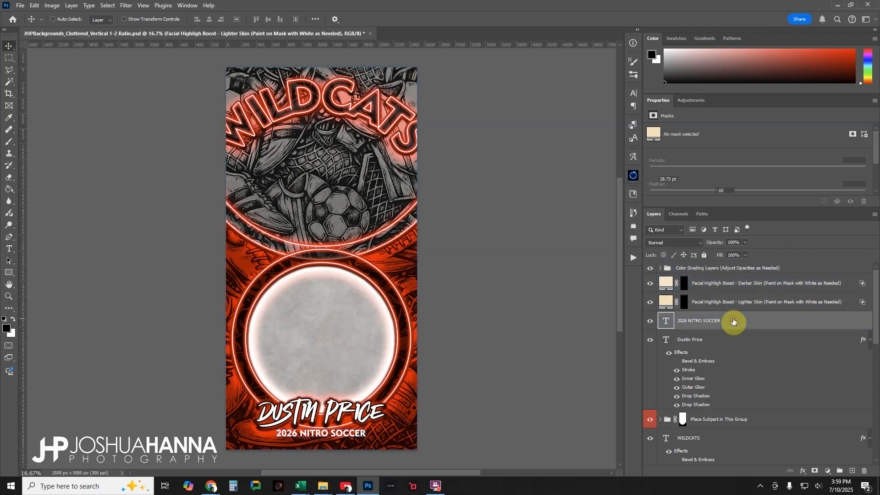
click(652, 321)
click(652, 322)
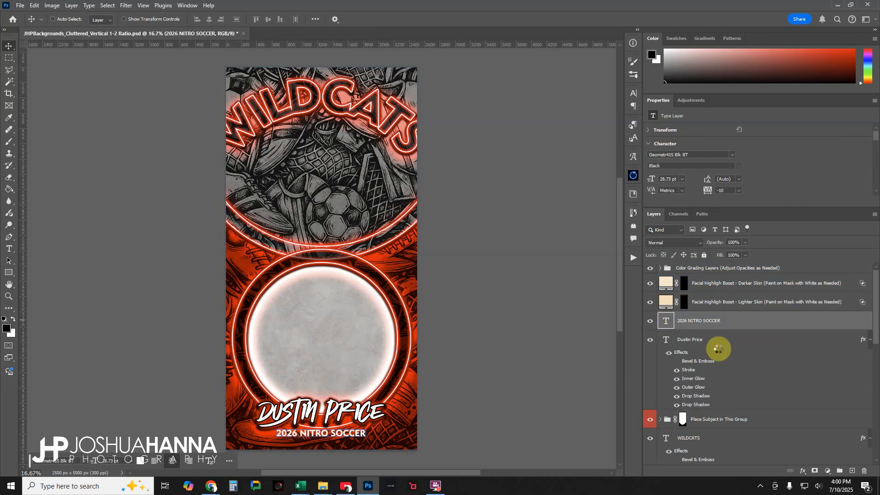
click(721, 344)
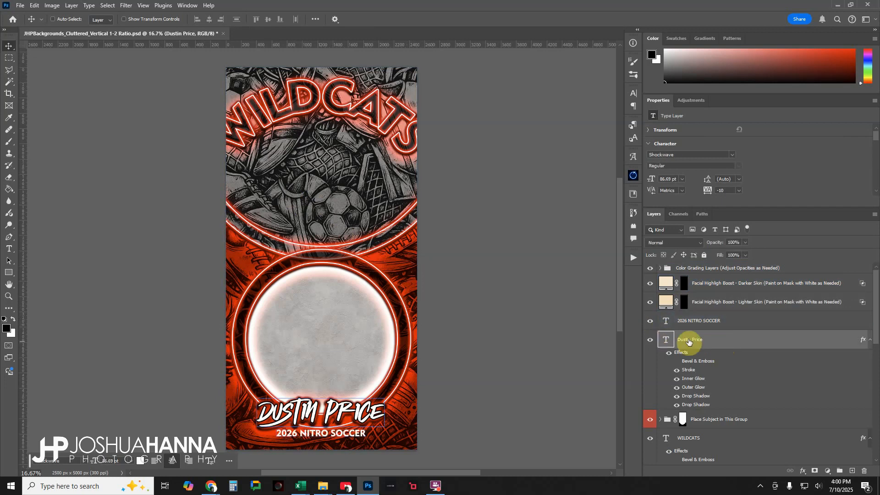
click(651, 340)
click(651, 340)
- Expand Place Subject in This Group and its nested Subject in This Group to find the Subject Here layer, and collapse the nested group
scroll(733, 315, down, 2)
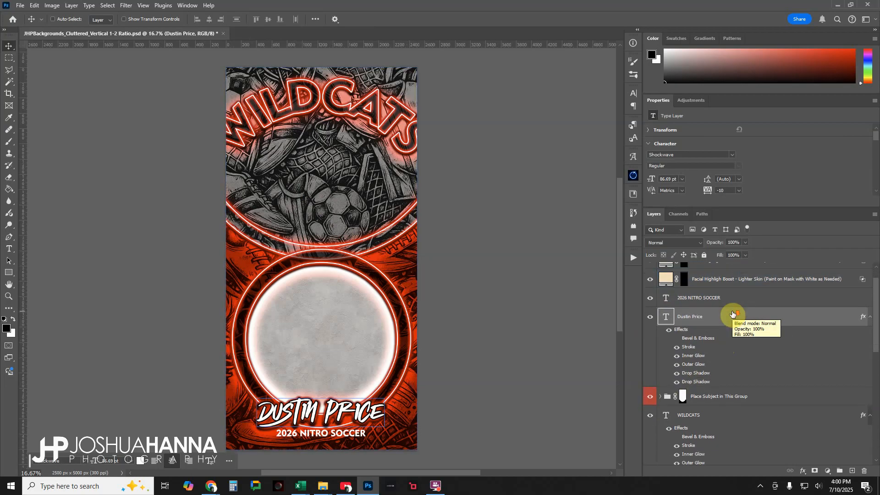
scroll(733, 315, down, 3)
click(668, 349)
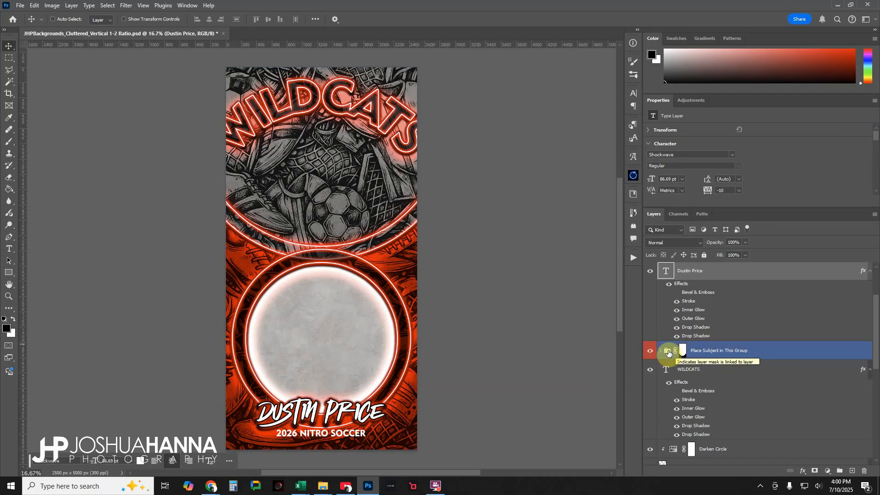
click(661, 351)
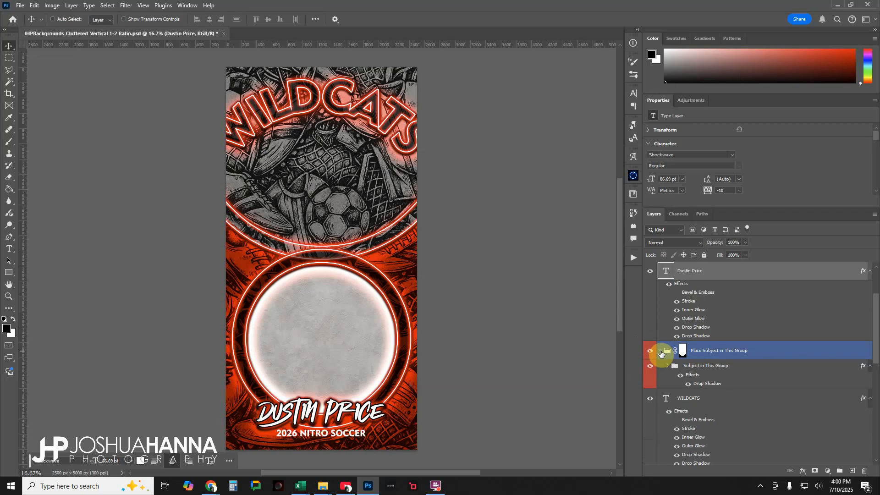
click(660, 364)
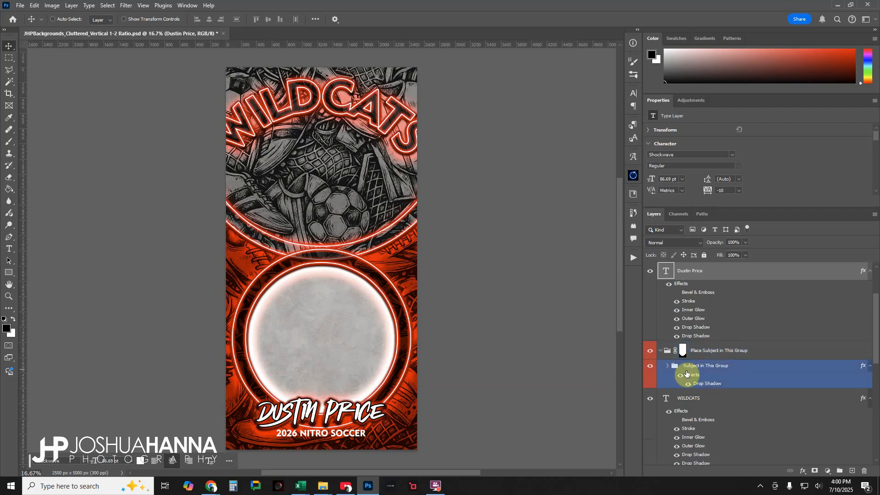
click(667, 367)
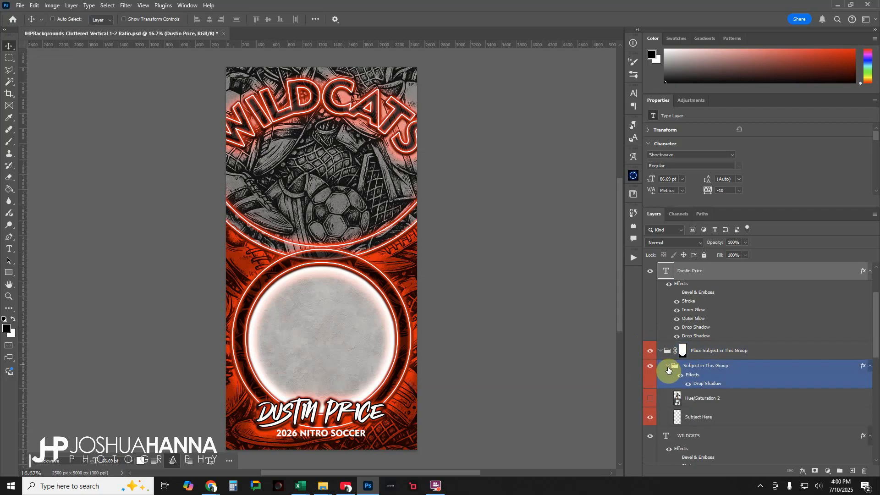
click(698, 416)
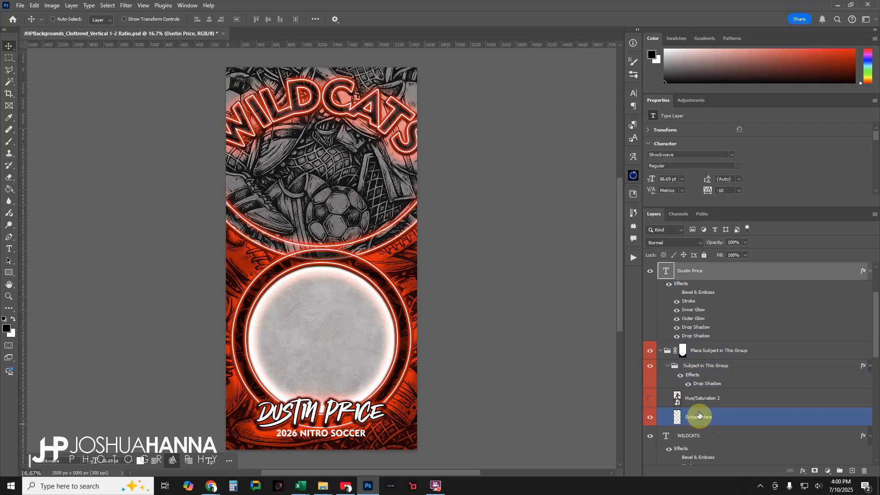
click(665, 384)
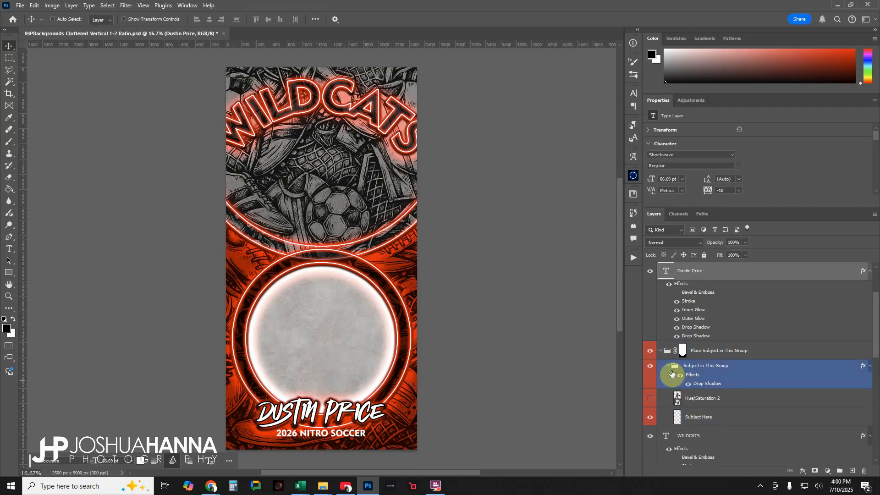
click(668, 367)
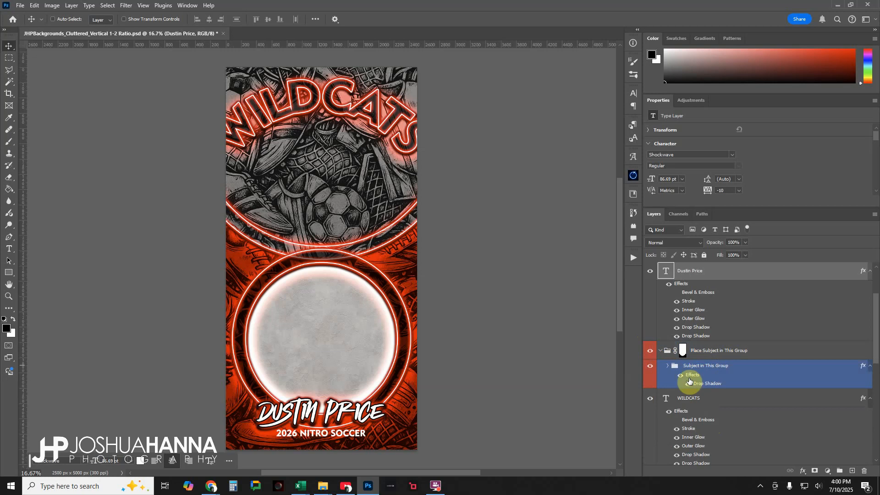
- Inspect the nested subject group's drop shadow and the Place Subject in This Group layer mask, and collapse the outer group
click(680, 378)
double_click(703, 384)
click(698, 356)
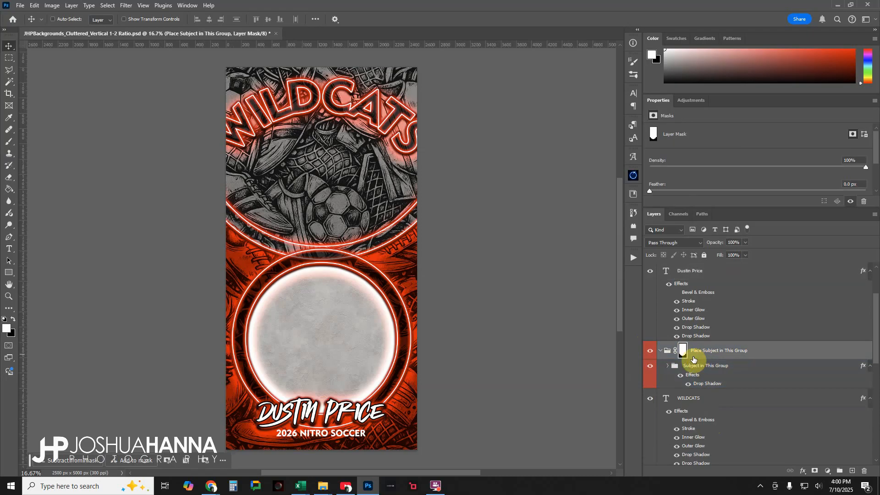
click(683, 352)
click(684, 372)
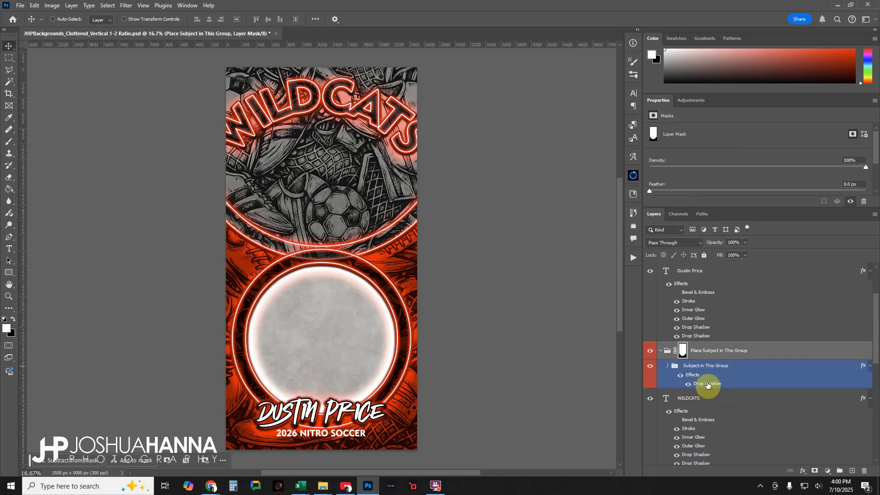
click(662, 351)
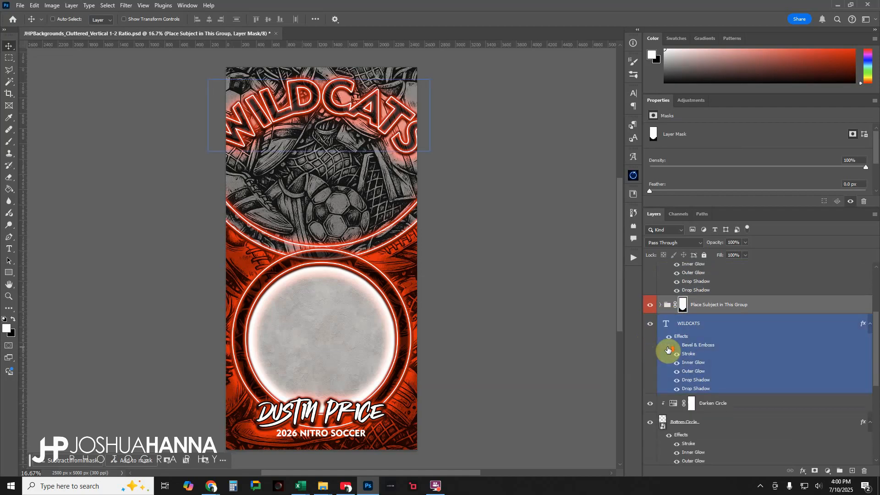
- Hide and reshow the WILDCATS text layer to identify it in the design
click(681, 301)
click(650, 300)
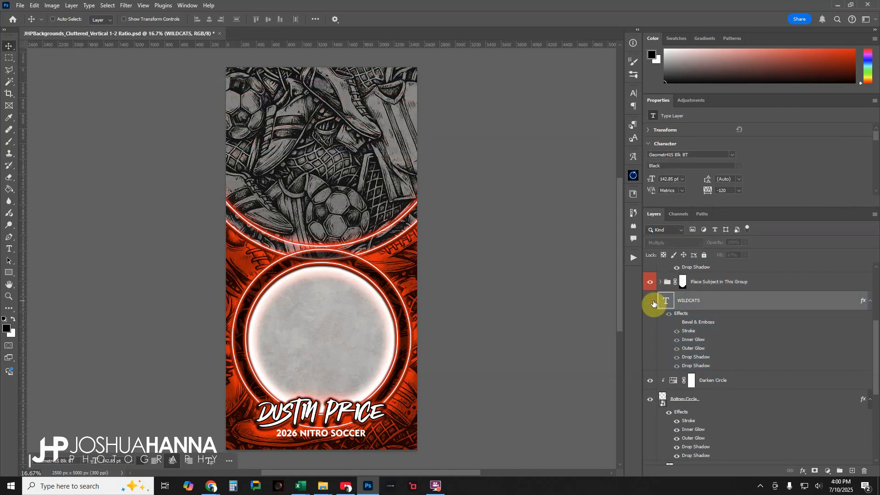
click(651, 301)
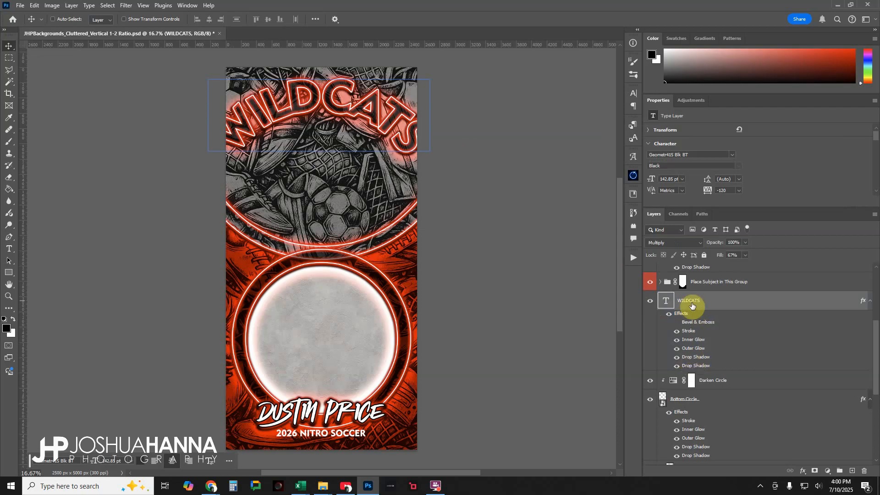
- Toggle the visibility of the Bottom Circle layer and its clipped Darken Circle adjustment to compare their effect
scroll(693, 305, down, 1)
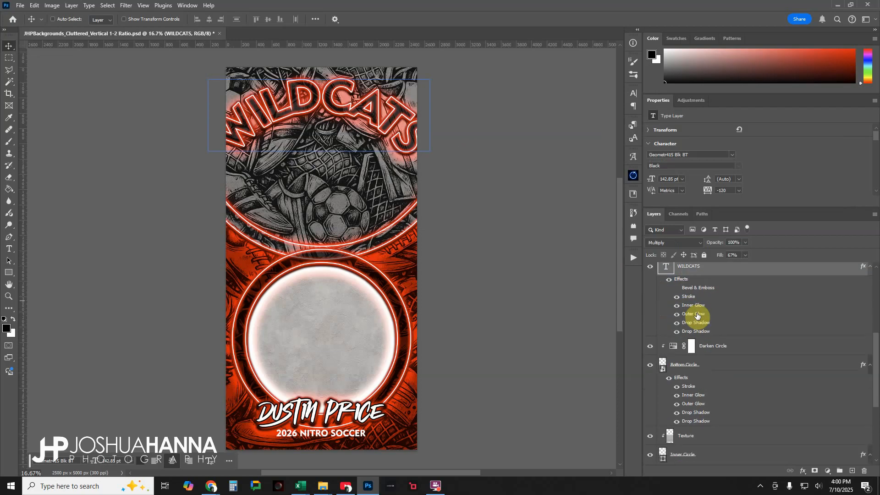
scroll(698, 316, down, 2)
click(662, 327)
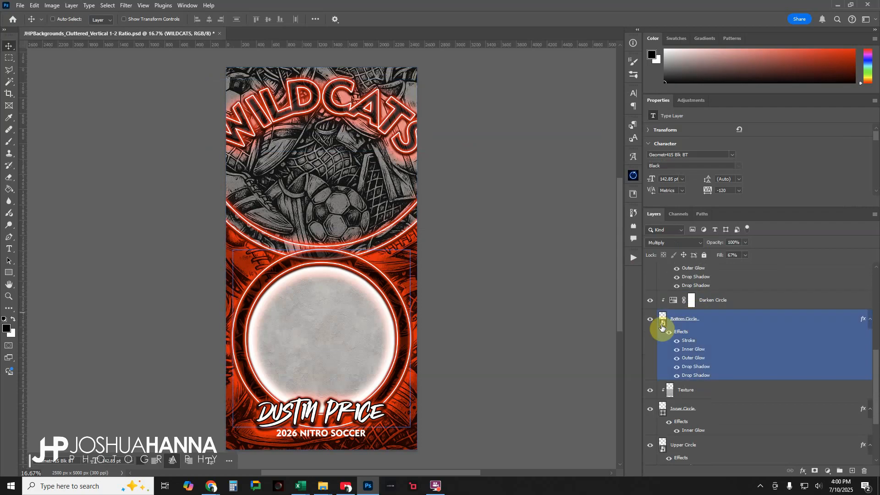
click(651, 322)
click(651, 322)
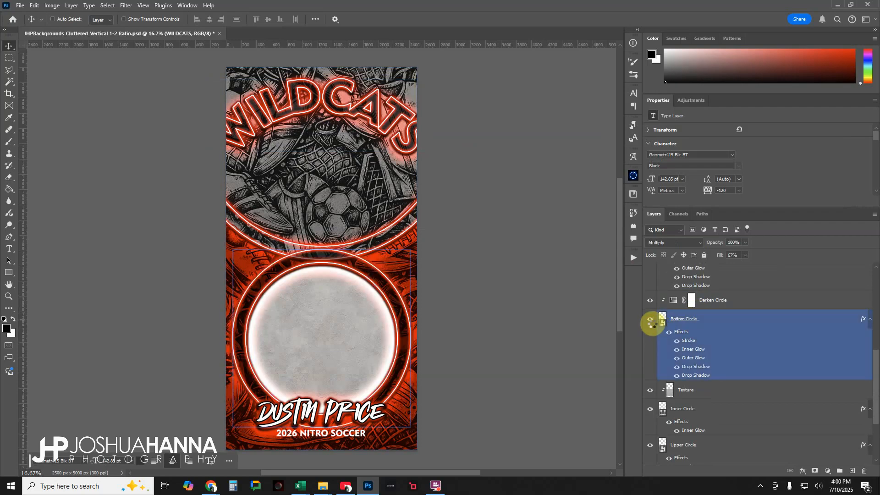
click(651, 302)
click(652, 302)
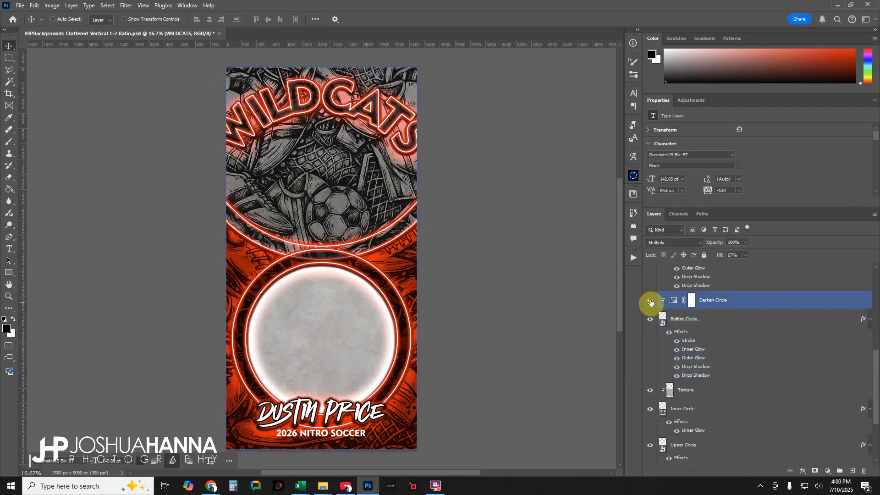
click(652, 303)
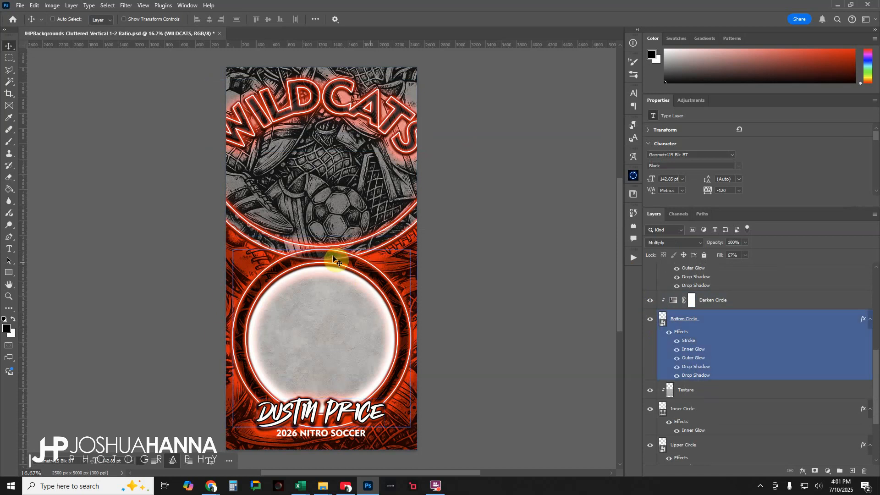
- Examine the Hue/Saturation settings of the Darken Circle adjustment layer down to its lightness and colorize options
click(727, 301)
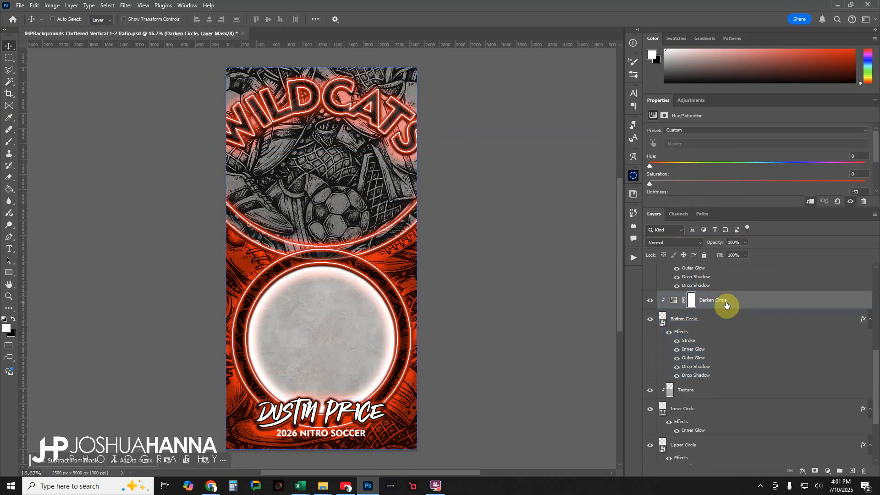
scroll(734, 166, down, 2)
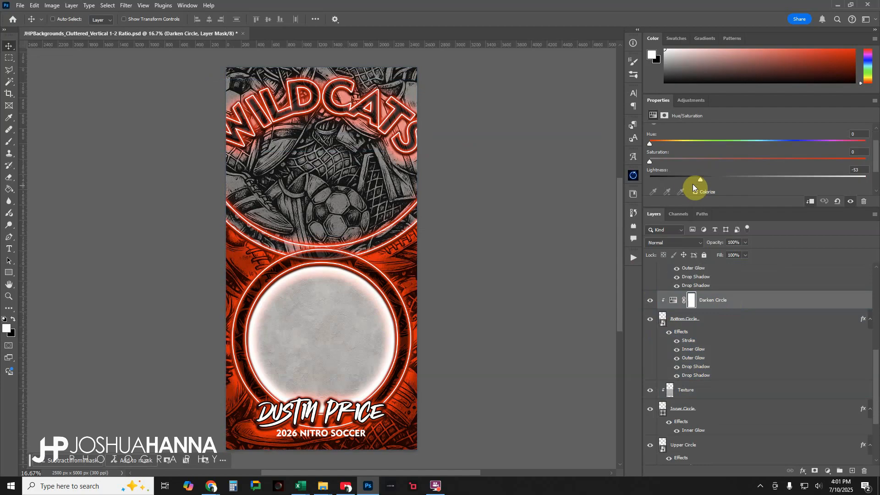
click(708, 316)
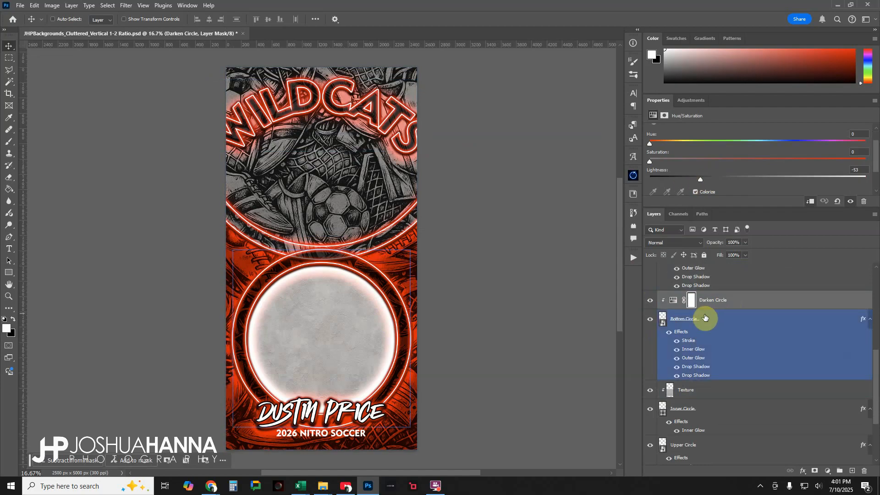
- Select the Inner Circle layer and hide and reshow it to check its effect on the design
scroll(708, 315, down, 1)
scroll(708, 316, down, 1)
click(701, 322)
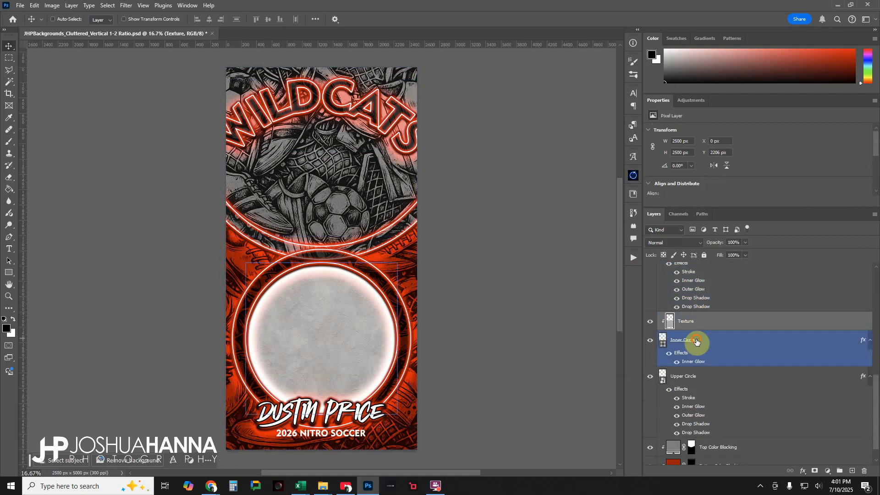
click(696, 343)
click(651, 341)
click(650, 341)
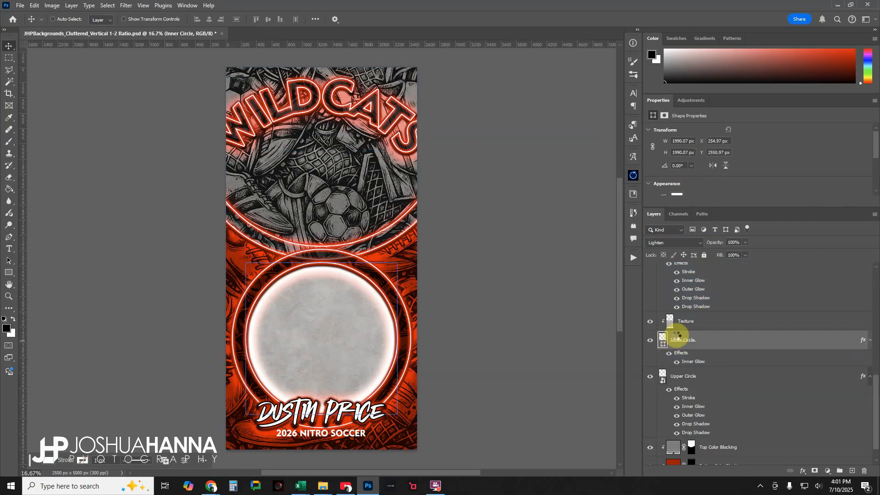
- Select the Texture layer clipped to the Inner Circle and toggle its visibility to compare the circle with and without it
click(706, 324)
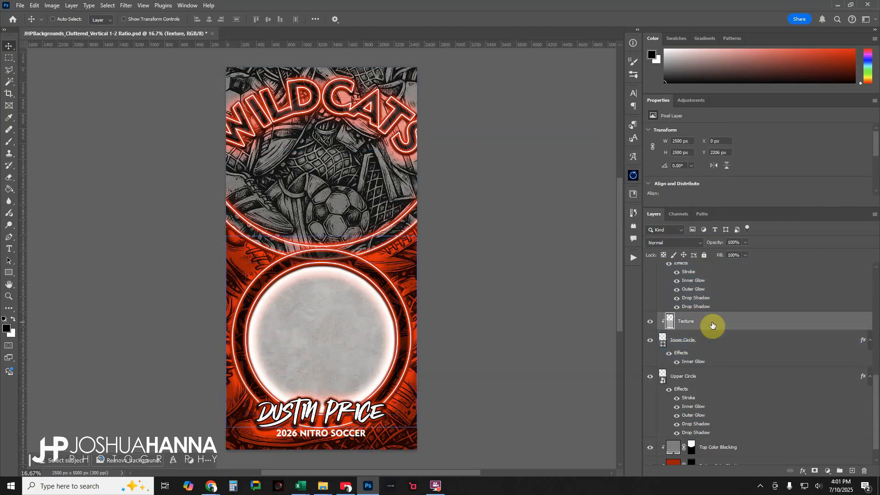
click(651, 322)
click(651, 321)
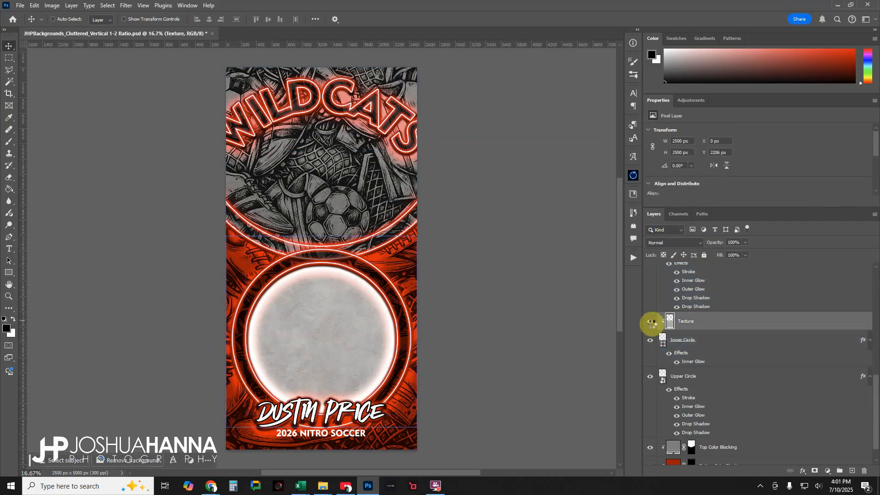
click(651, 322)
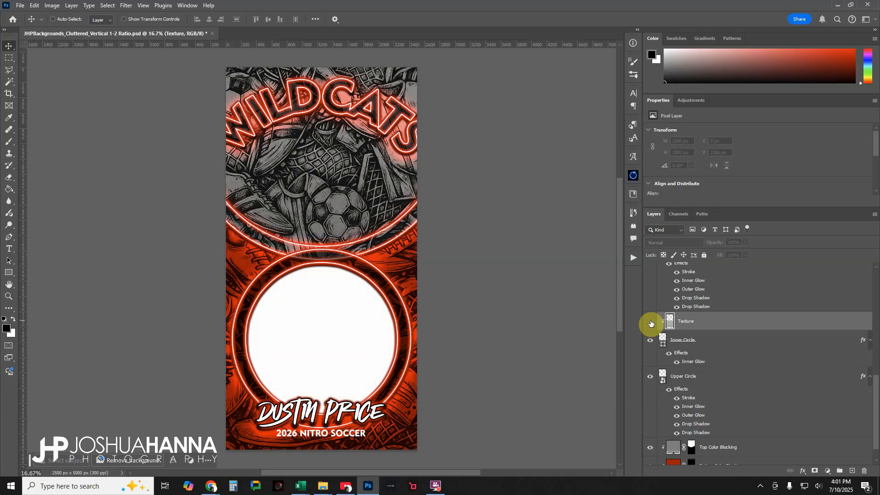
click(651, 321)
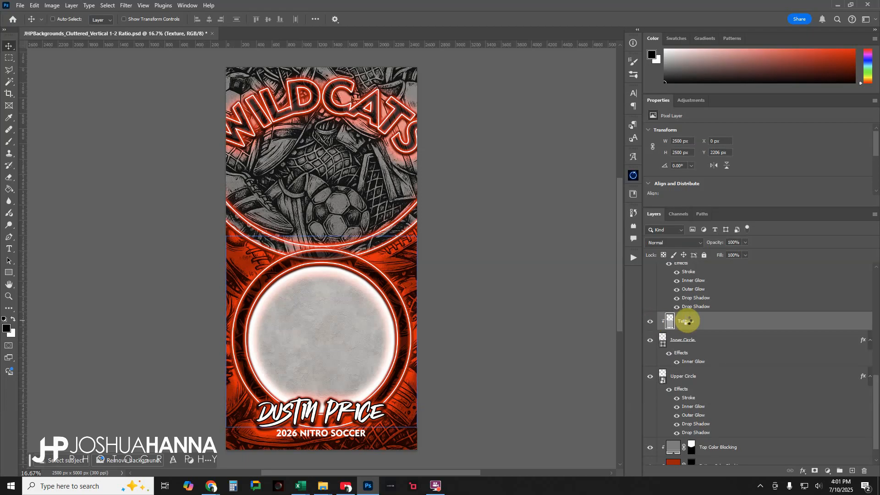
- Select the Inner Circle layer and preview alternative blend modes such as Darken while keeping it on Lighten
click(702, 339)
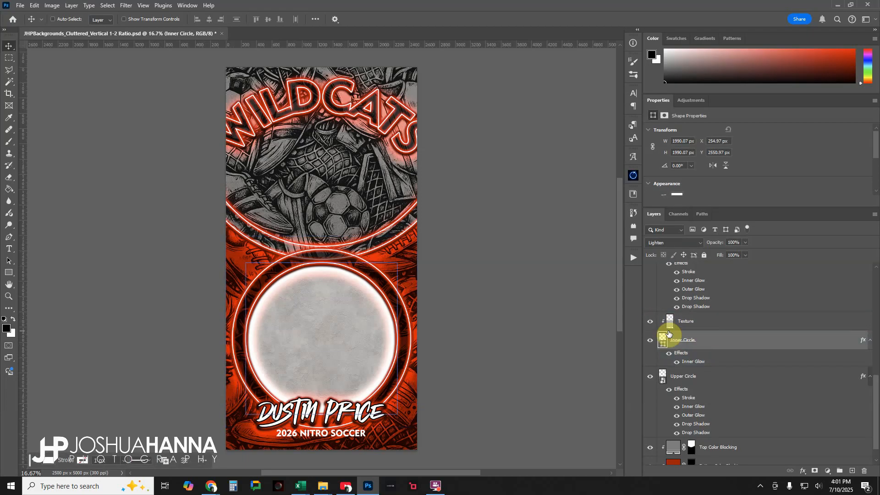
click(696, 243)
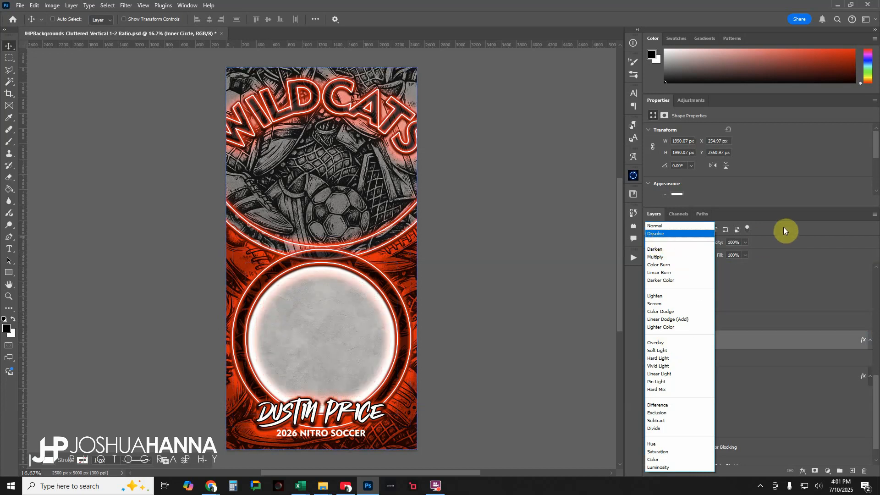
click(784, 227)
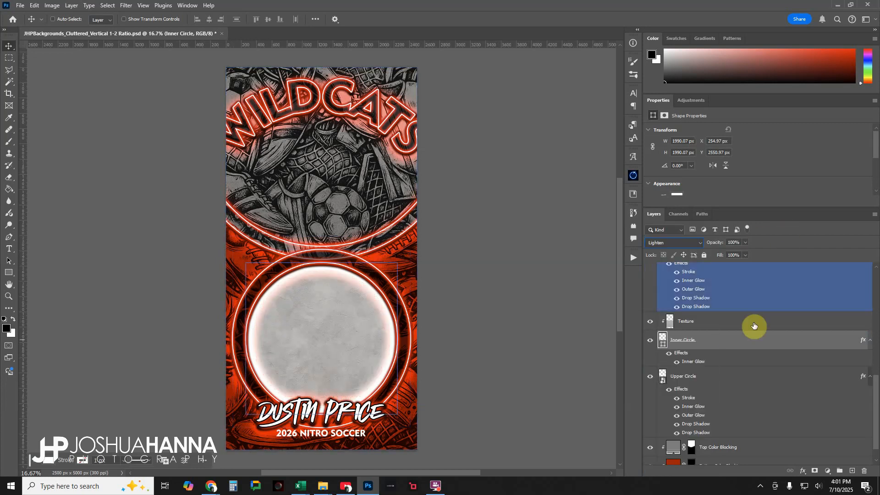
- Hide and reshow the Upper Circle layer to check its effect on the design
scroll(709, 356, down, 1)
click(654, 356)
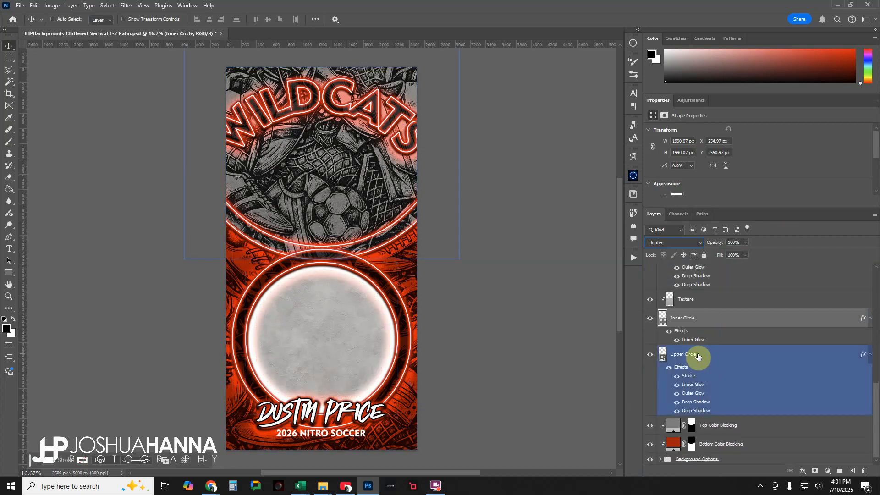
click(651, 355)
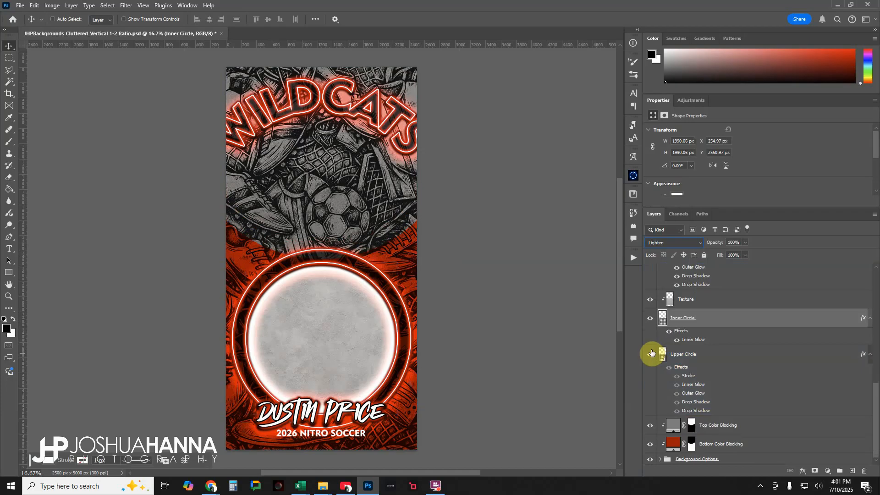
click(651, 354)
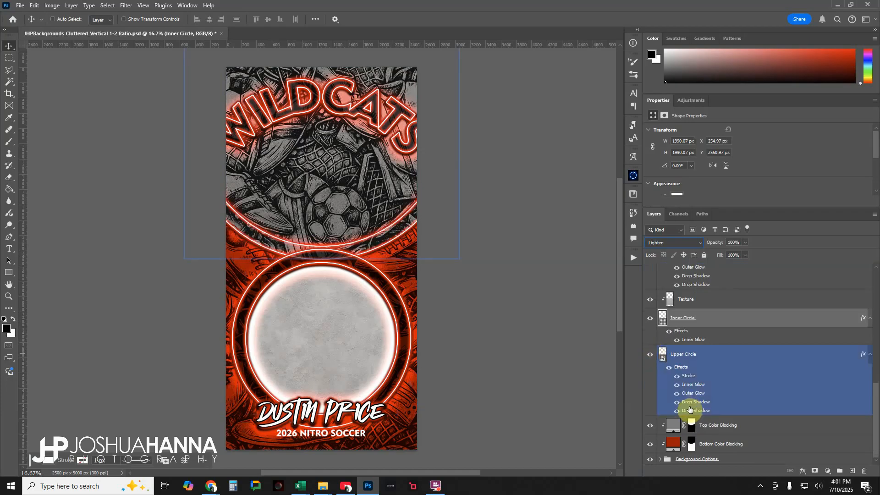
- Select the Background Options group and toggle the Top Color Blocking layer's visibility to compare its effect
scroll(723, 385, down, 1)
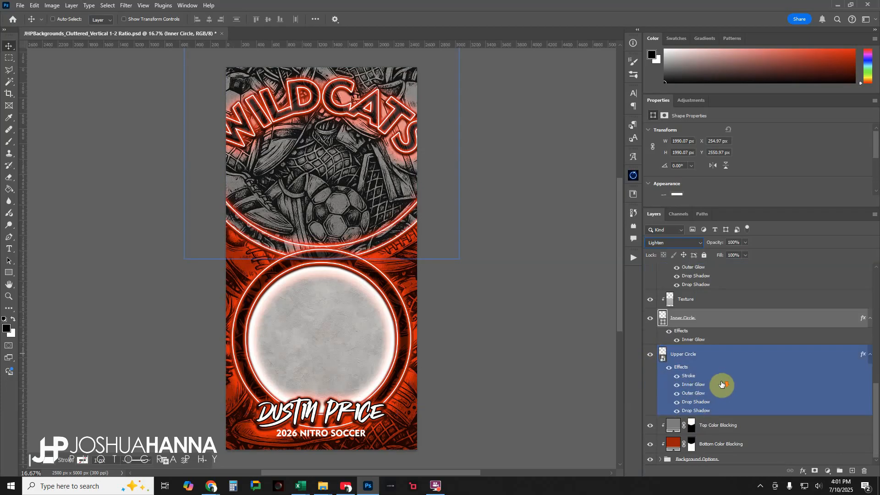
click(730, 459)
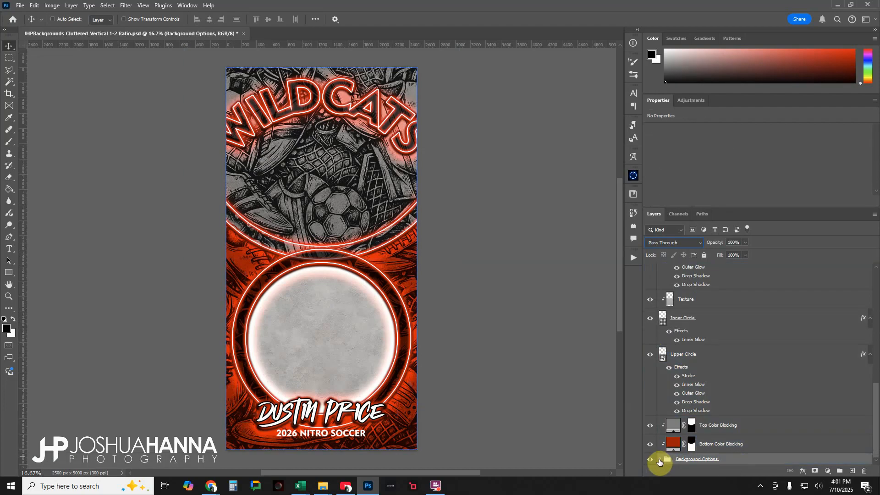
click(697, 453)
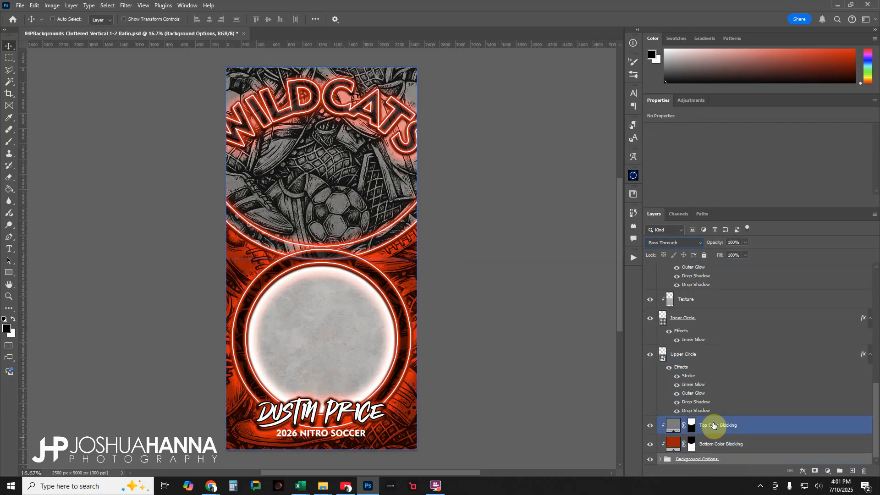
click(651, 428)
click(650, 427)
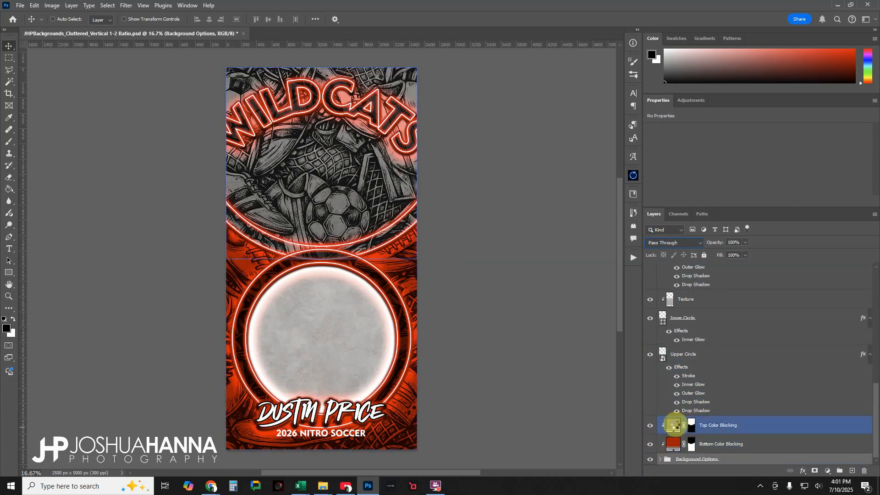
- Try recoloring the Top Color Blocking fill with a sampled red and a dark green (1f924b), and cancel the color change
double_click(673, 426)
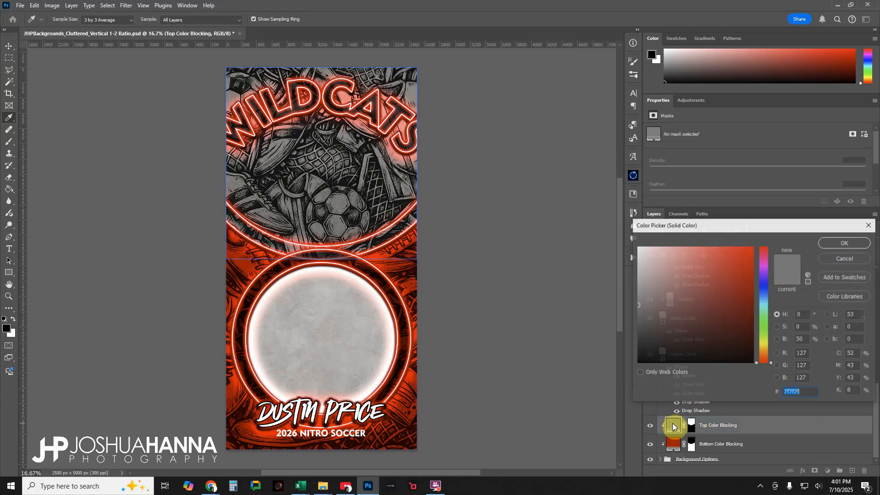
click(383, 256)
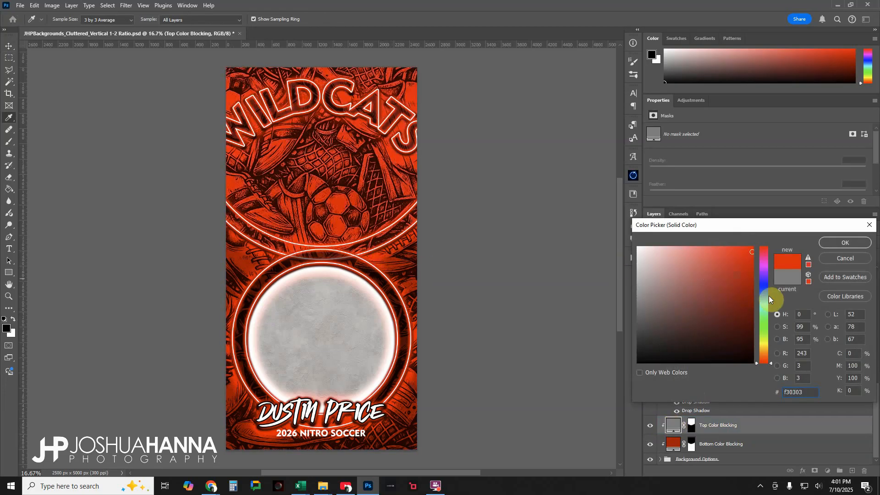
drag(765, 307, 766, 316)
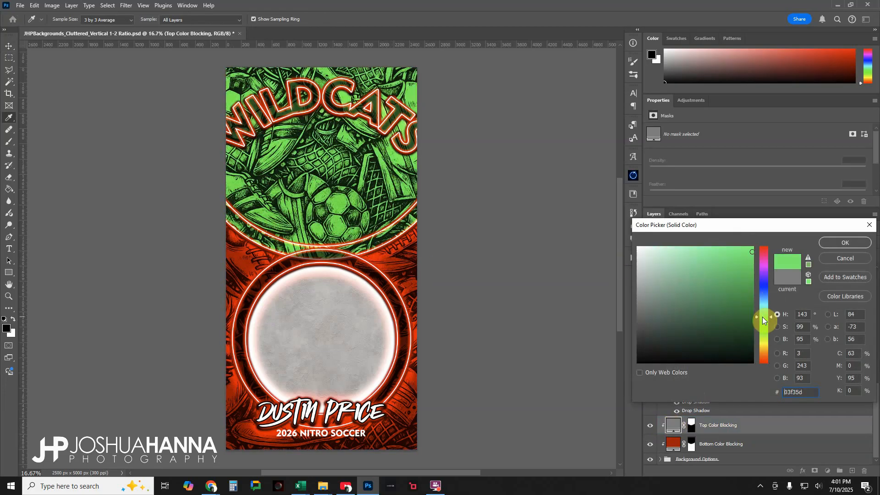
click(729, 297)
click(784, 392)
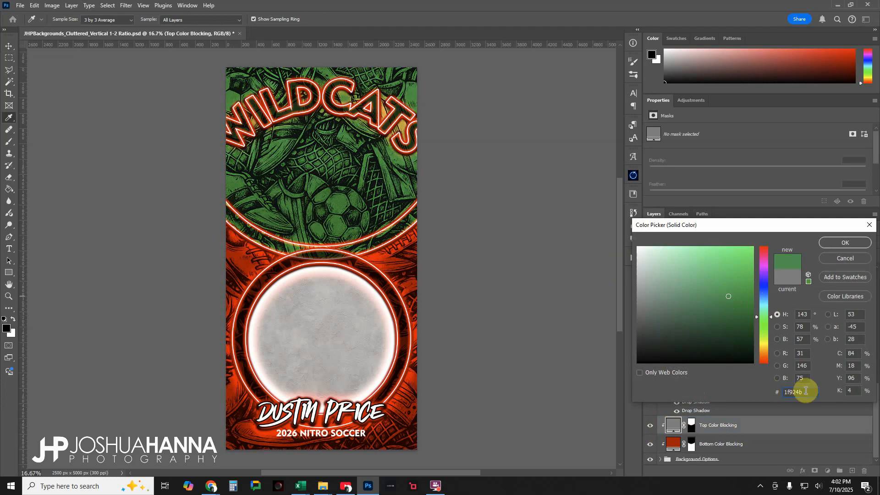
click(839, 260)
- Try shifting the Bottom Color Blocking fill's hue to green and cancel the color change
click(673, 447)
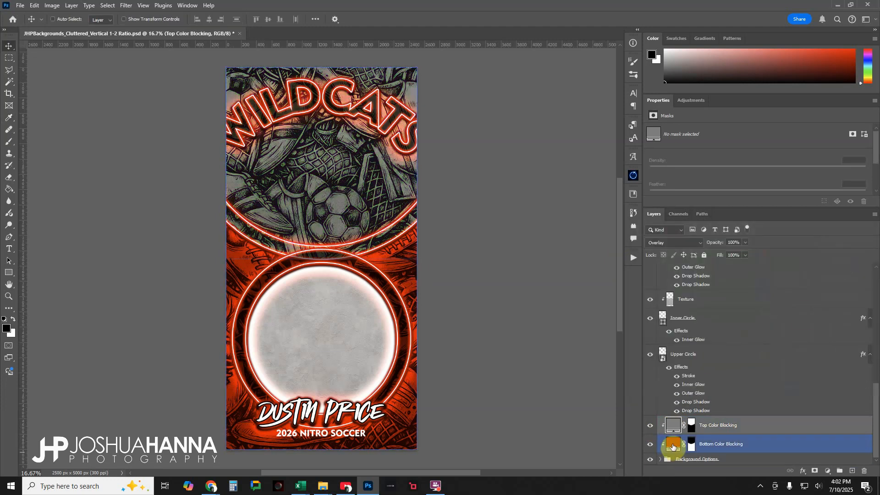
double_click(674, 446)
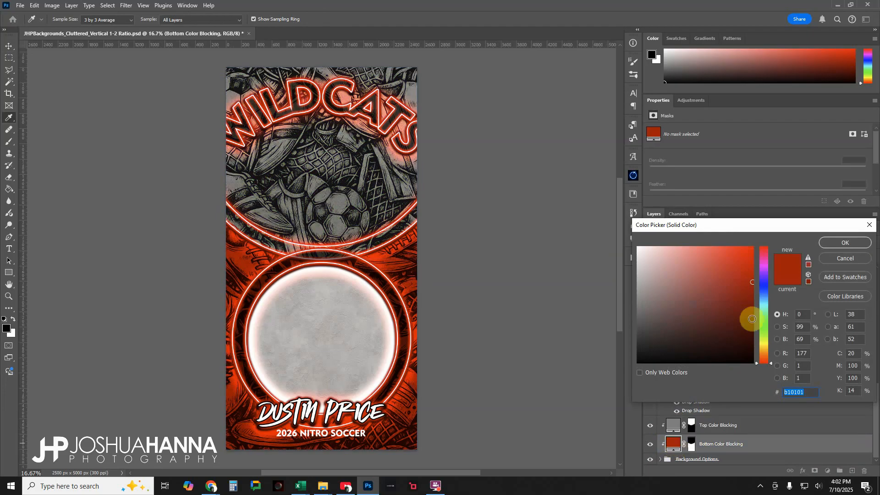
drag(766, 310, 764, 334)
click(837, 259)
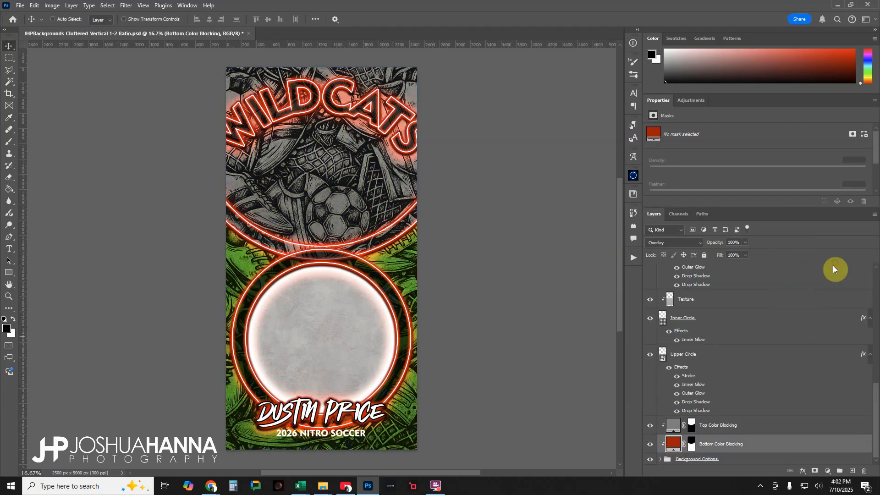
- Expand the Background Options group and look through its list of sport background layers from Wrestling down to Soccer
click(661, 459)
scroll(715, 408, down, 4)
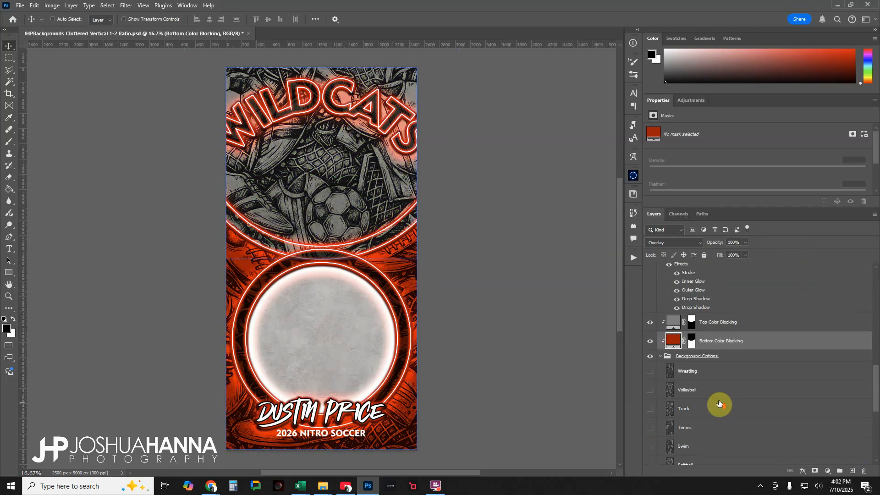
scroll(719, 402, down, 3)
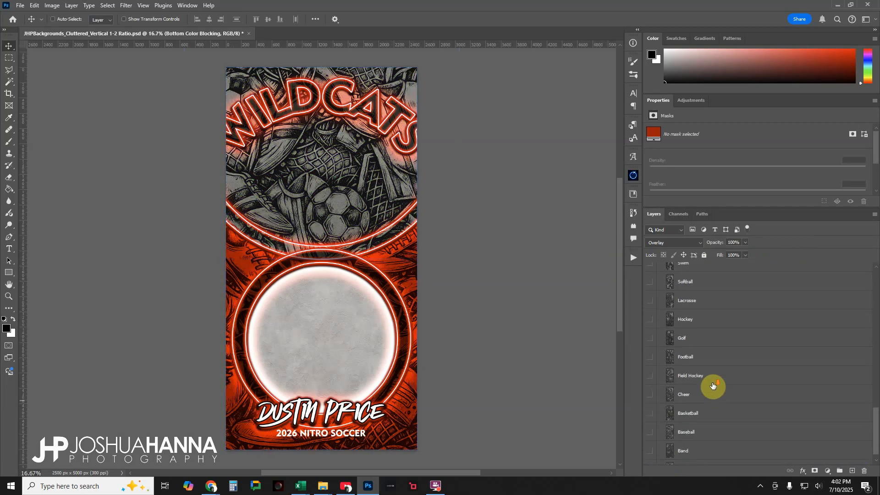
scroll(703, 383, up, 3)
scroll(683, 349, down, 5)
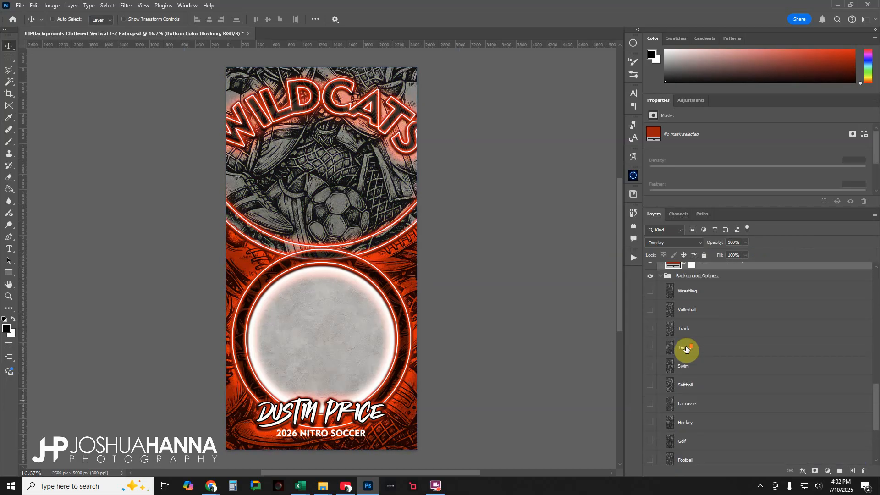
scroll(687, 349, down, 2)
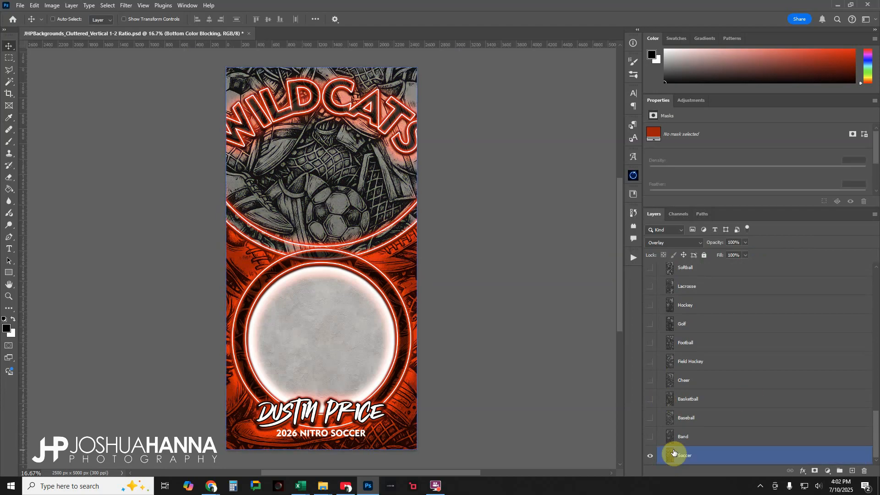
- Make the Band, Baseball and Basketball background layers visible, one after another, so the basketball artwork covers the others
click(650, 440)
click(650, 419)
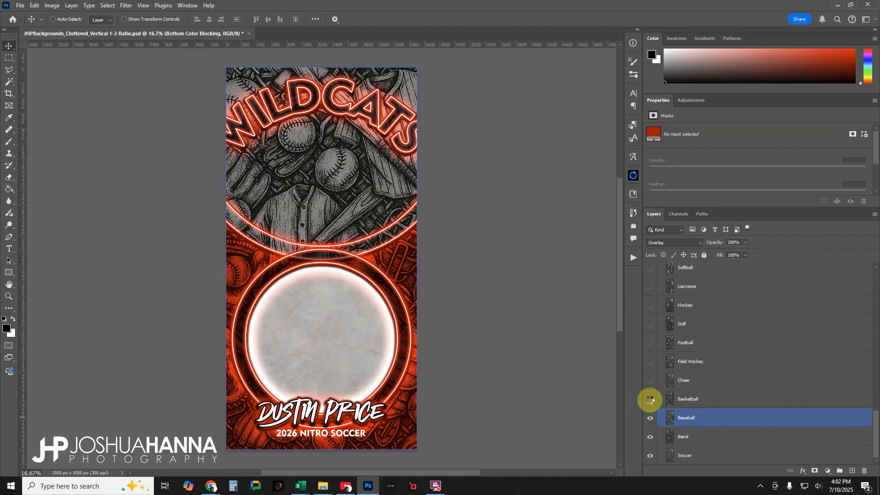
click(650, 400)
- Expand the Place Subject in This Group group and its nested subject group, and show the Hue/Saturation 2 cheerleader layer
scroll(679, 389, up, 5)
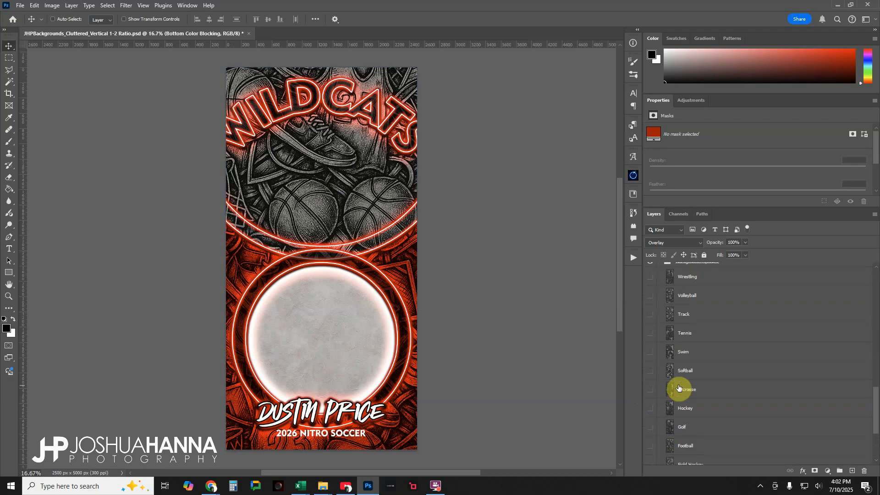
scroll(679, 388, up, 10)
click(687, 387)
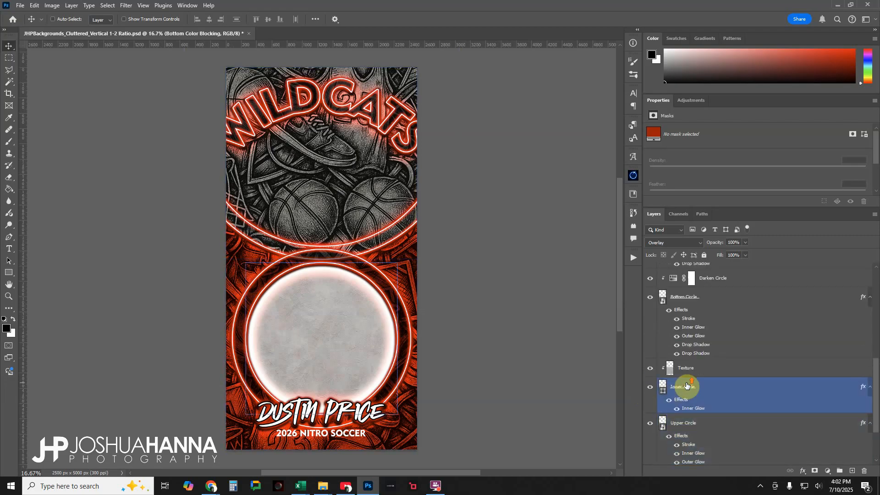
scroll(687, 387, up, 5)
click(662, 409)
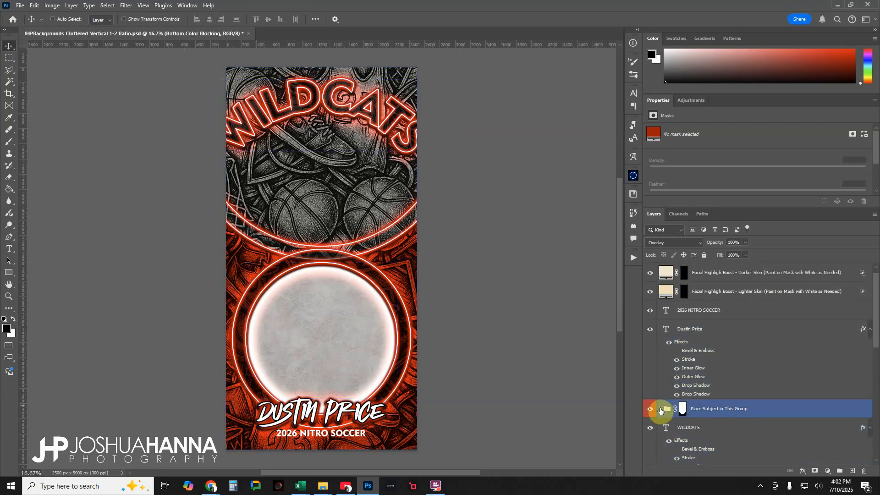
click(660, 409)
scroll(663, 408, down, 3)
click(668, 368)
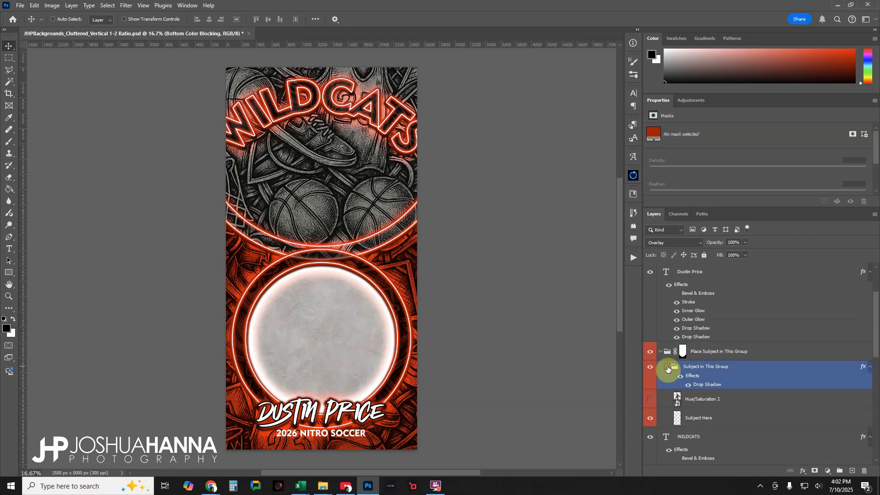
click(651, 399)
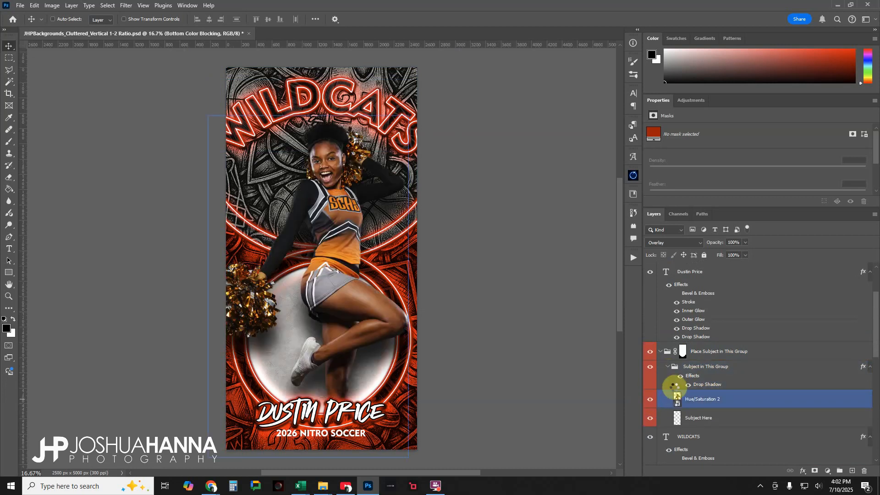
- Collapse and reopen the nested Subject in This Group group to review how the subject groups are structured
click(670, 366)
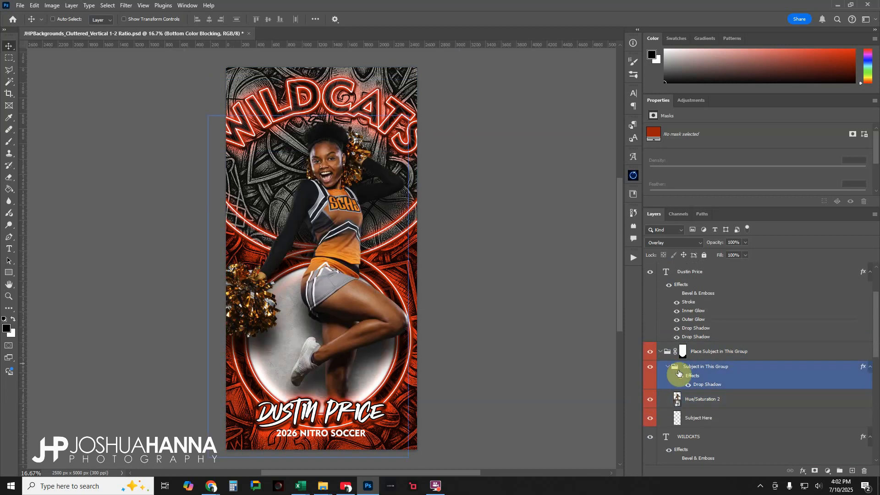
click(667, 367)
click(663, 359)
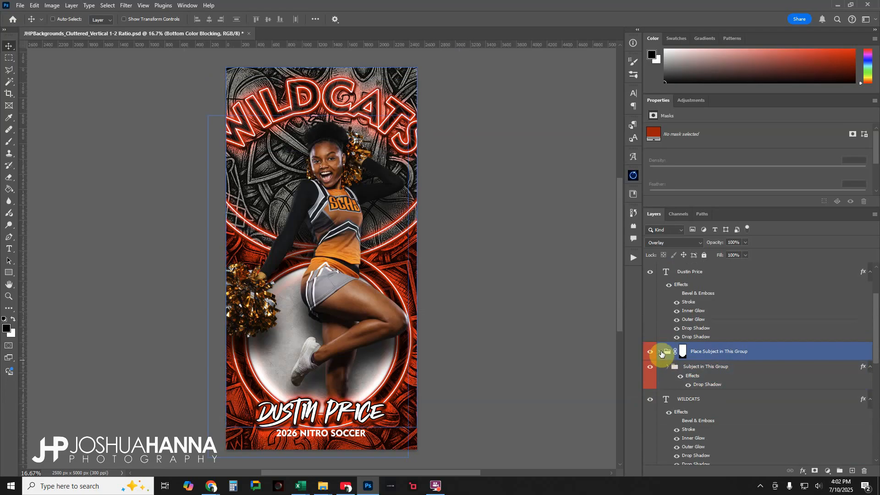
click(670, 367)
click(667, 366)
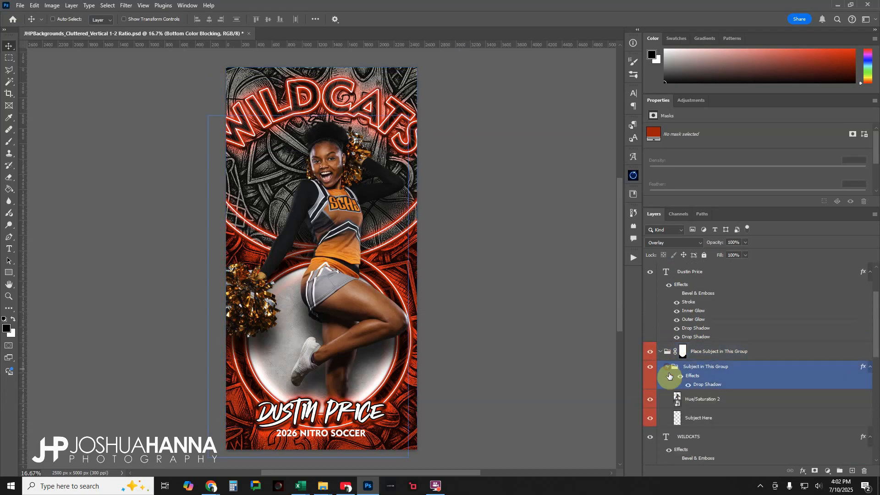
- Select the cheerleader layer, move it down behind the name text, and reposition it higher at X -304 px, Y 628 px
click(702, 400)
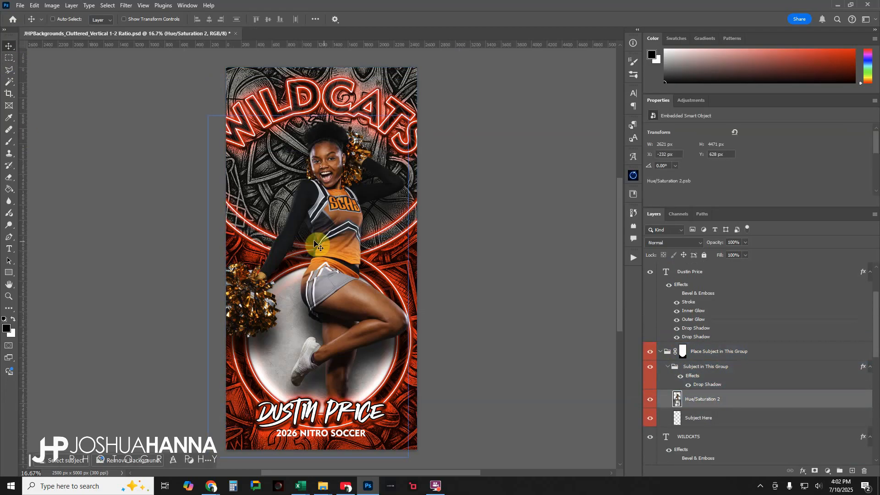
drag(328, 236, 316, 277)
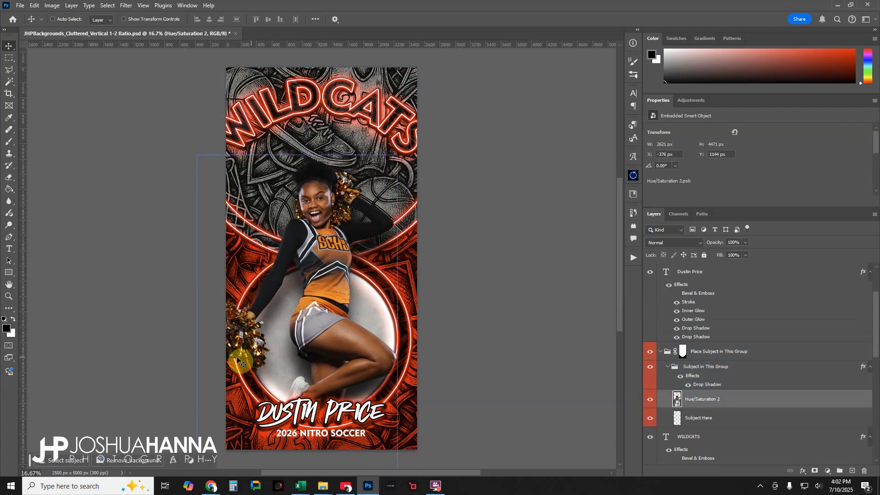
drag(334, 330, 343, 300)
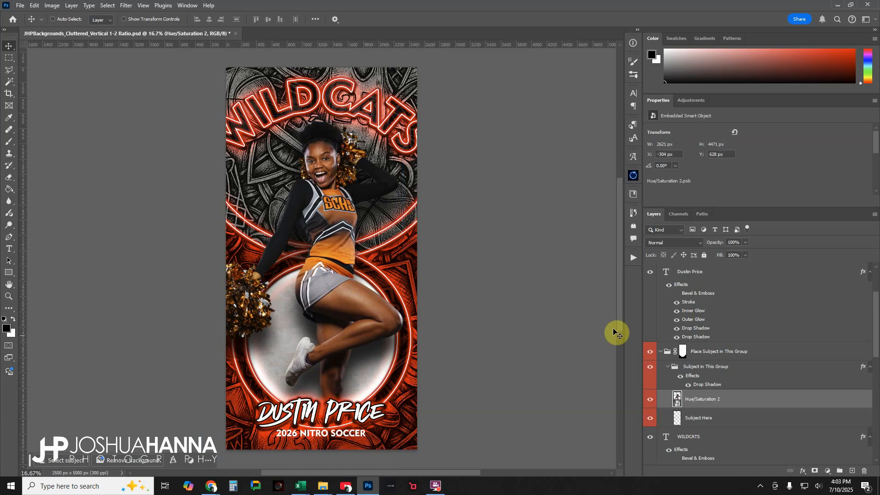
- Collapse the Place Subject in This Group group and return to the circle and color blocking layers
drag(692, 399, 665, 361)
click(661, 353)
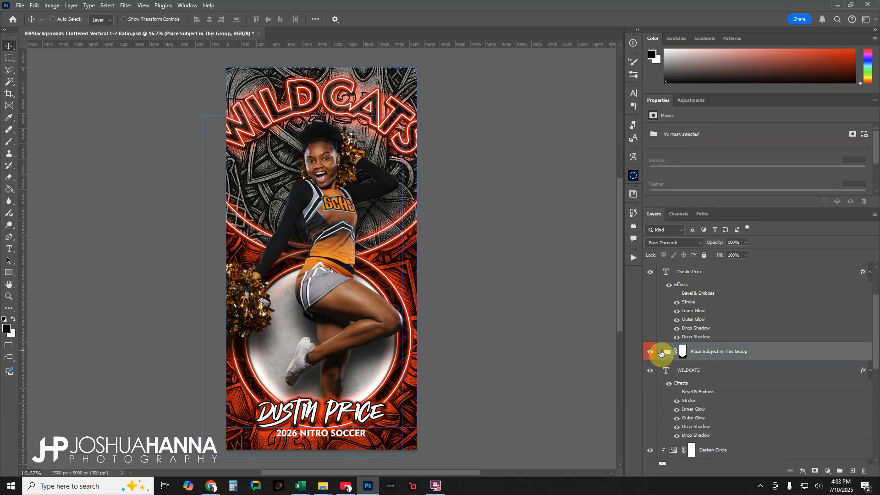
scroll(662, 363, down, 10)
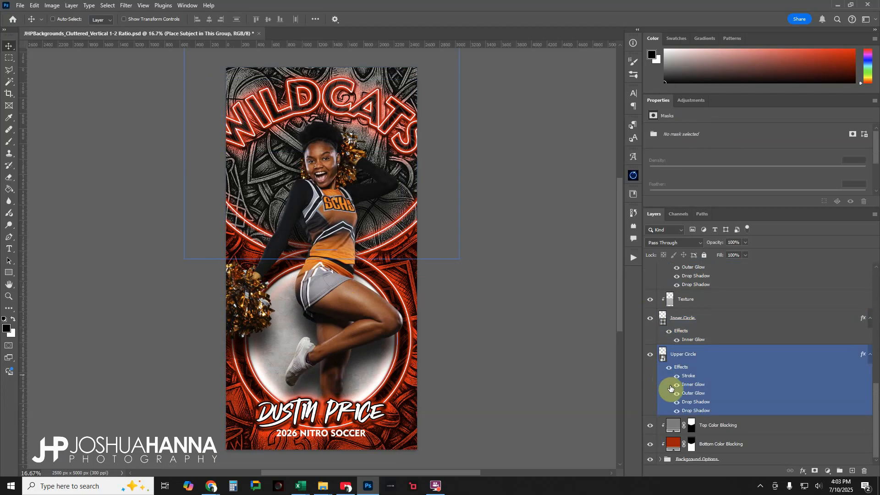
- Show the cheer background layer in the Background Options group, and collapse the group again
click(661, 459)
scroll(703, 409, down, 5)
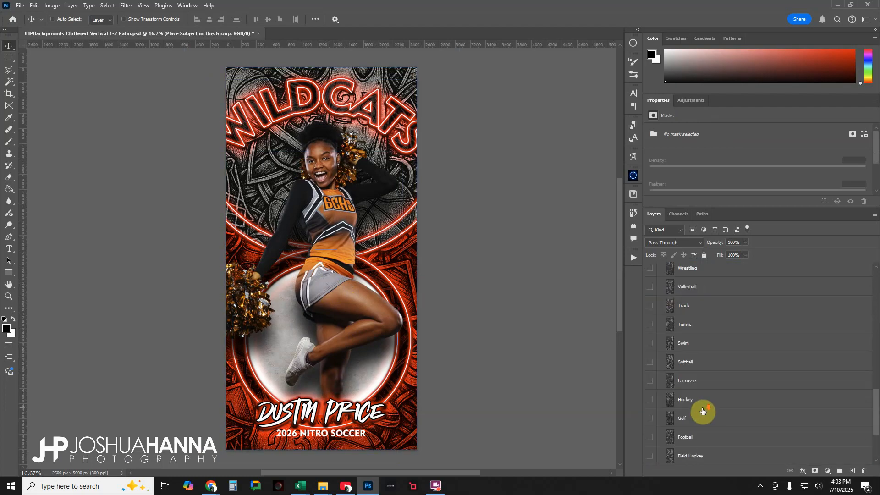
scroll(697, 421, down, 2)
click(651, 429)
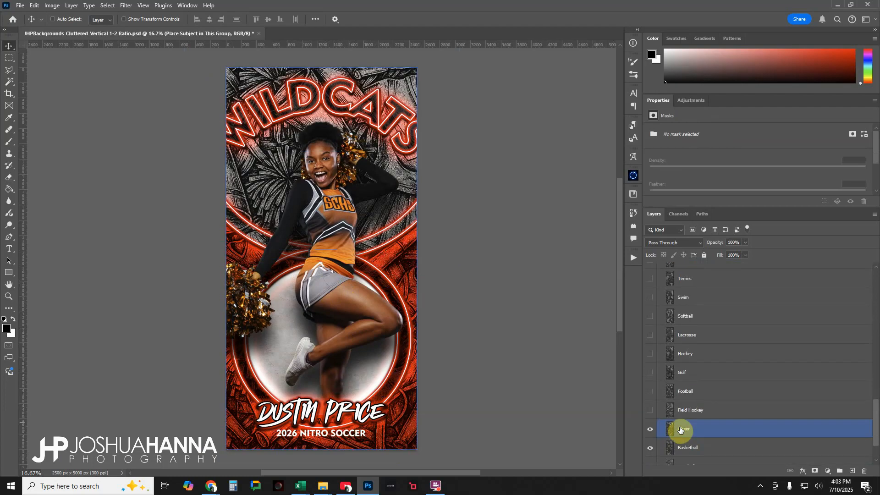
scroll(692, 389, up, 5)
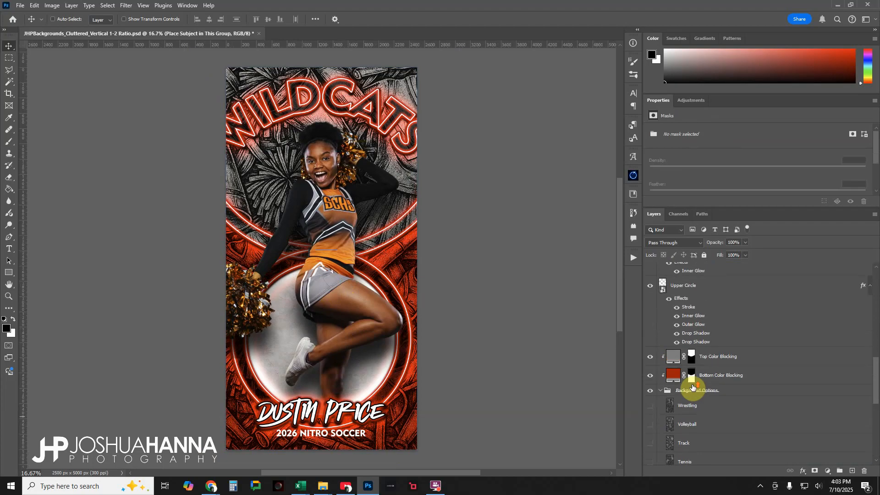
click(666, 394)
click(661, 391)
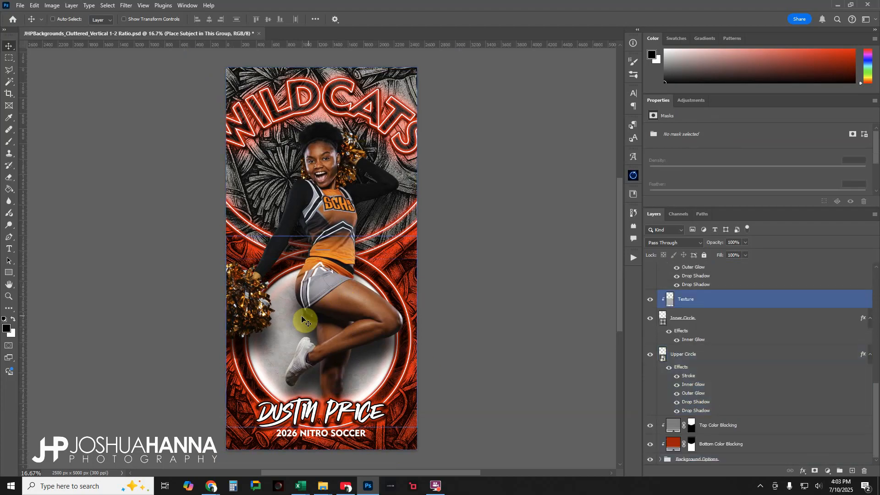
- Recolor the Bottom Color Blocking fill to orange ef8321, sampled from the cheerleader's uniform
click(674, 445)
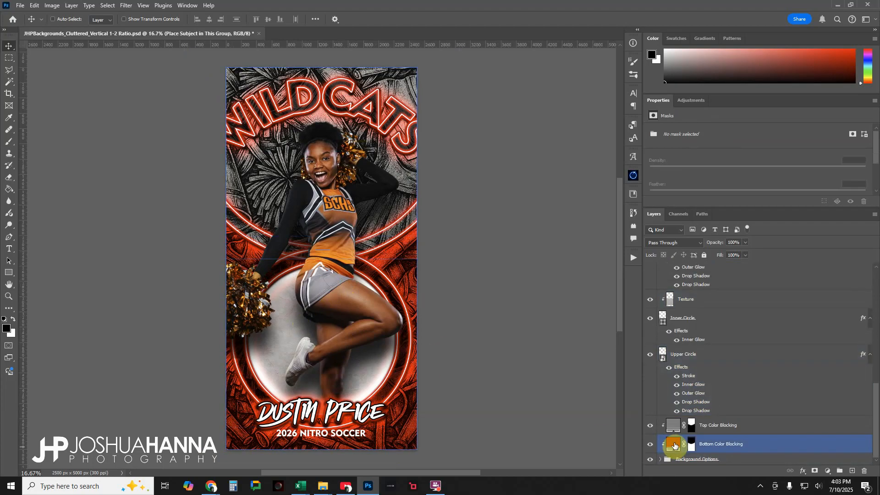
double_click(675, 446)
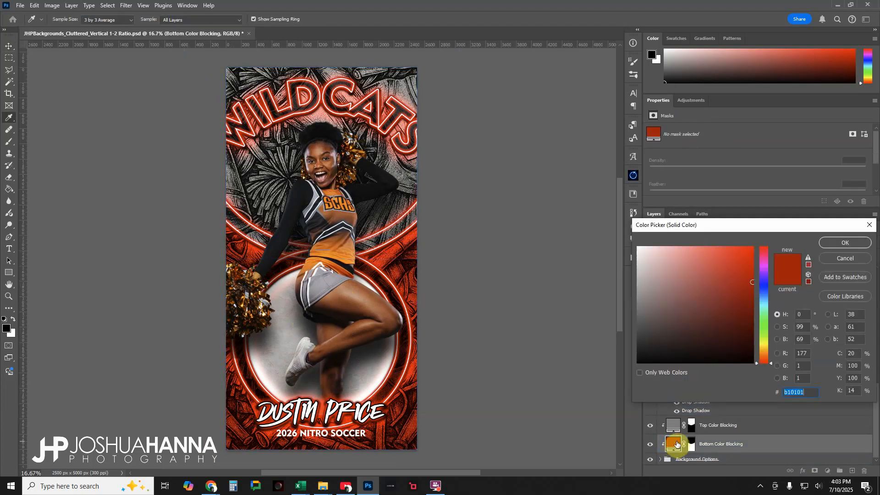
click(331, 250)
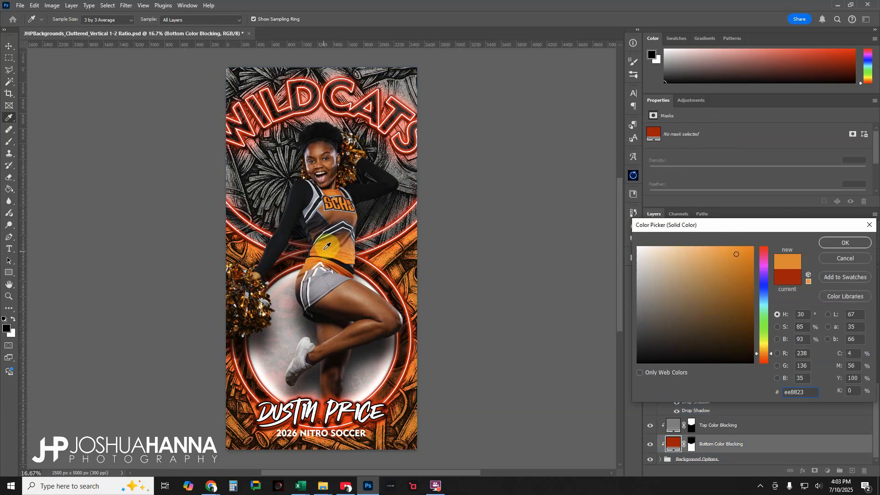
drag(317, 260, 320, 255)
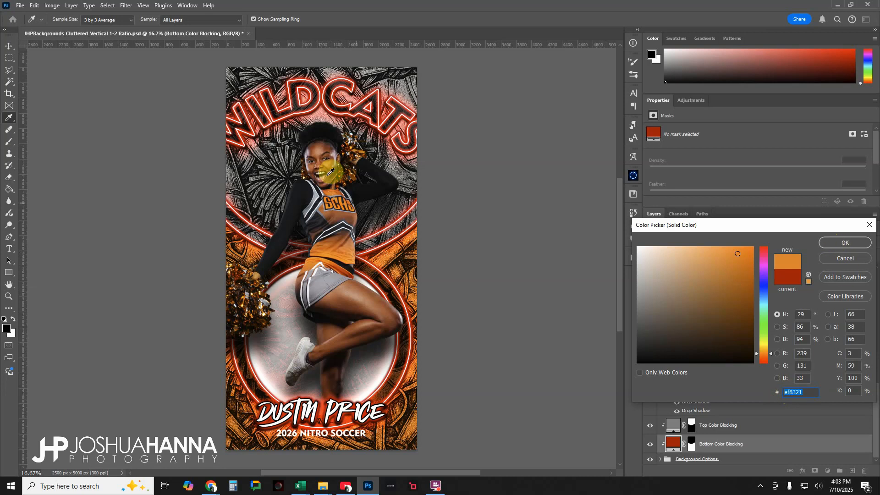
click(836, 243)
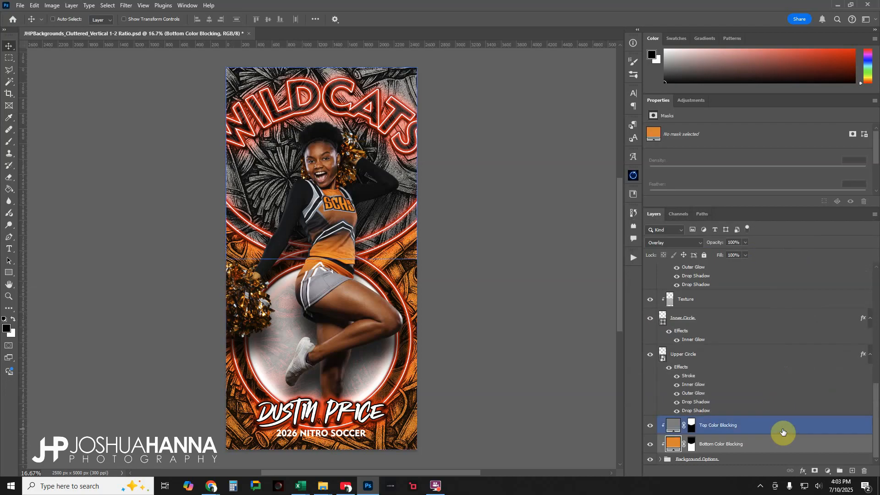
click(773, 408)
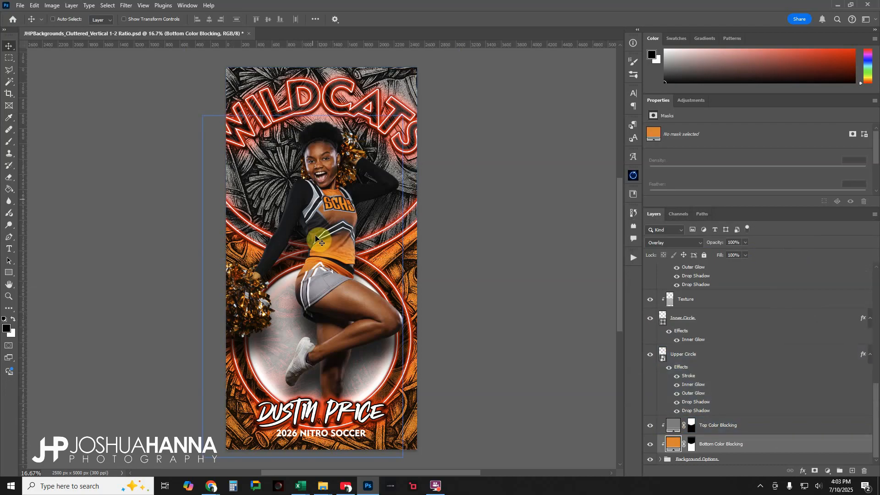
click(651, 426)
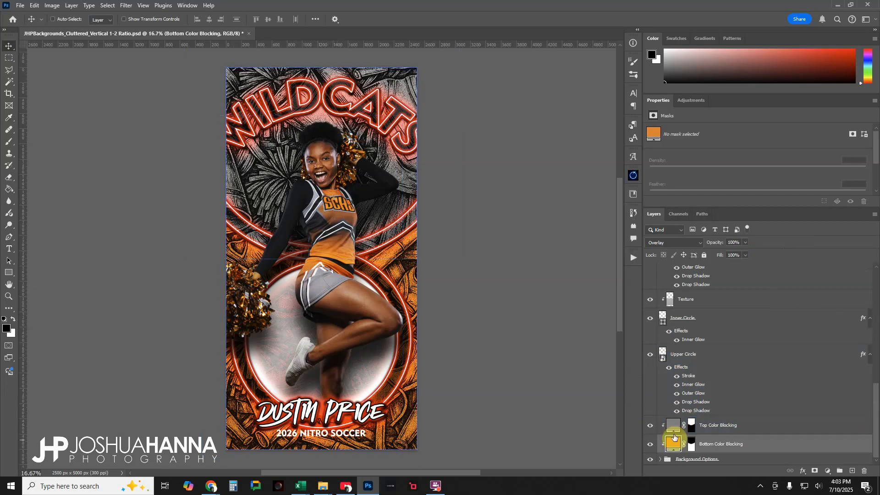
double_click(674, 425)
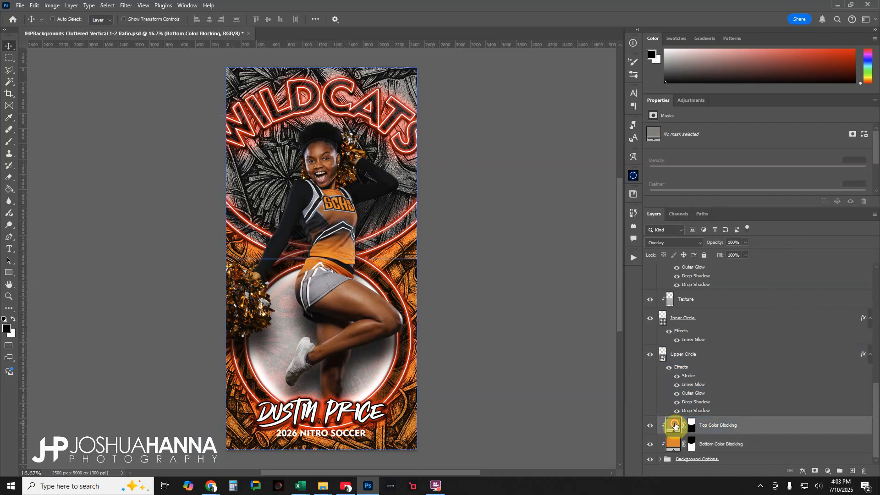
click(344, 252)
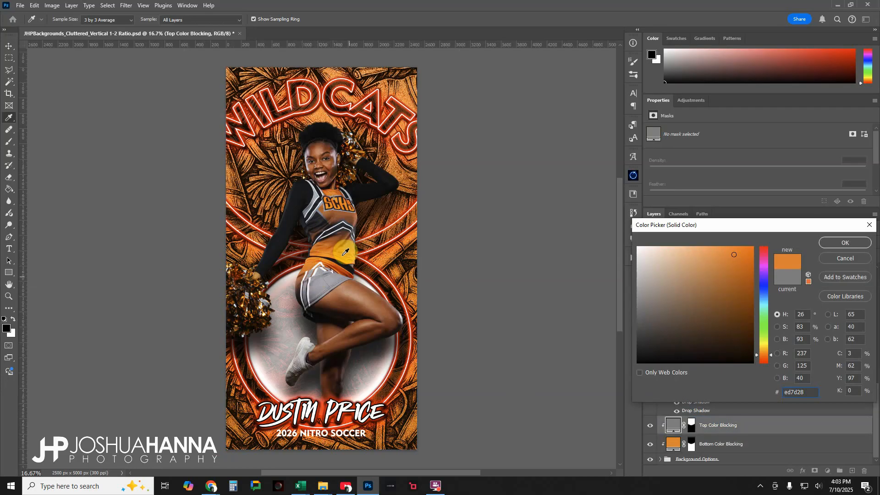
click(359, 293)
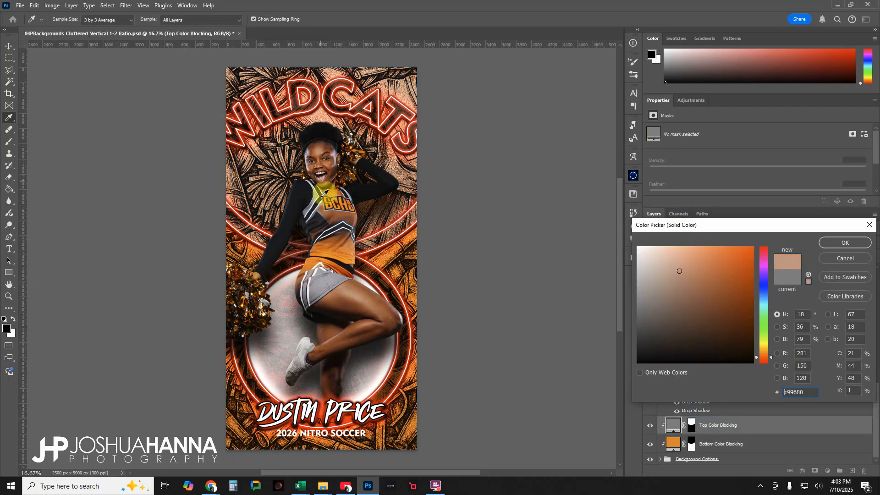
click(845, 258)
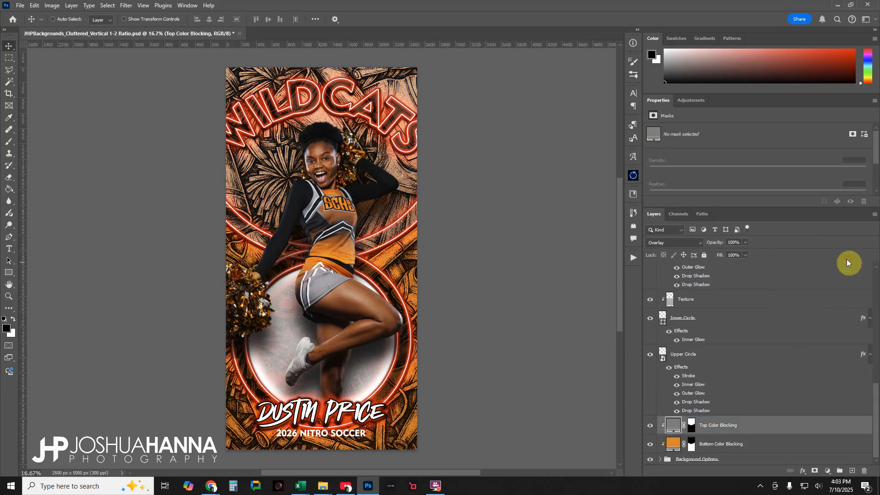
- Set the Upper Circle layer's Inner Glow color to the same orange, ef8321
click(680, 393)
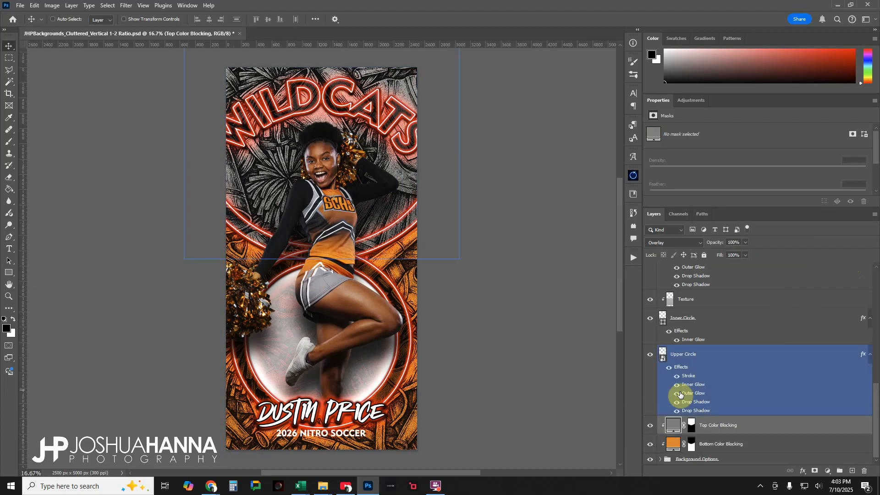
click(685, 354)
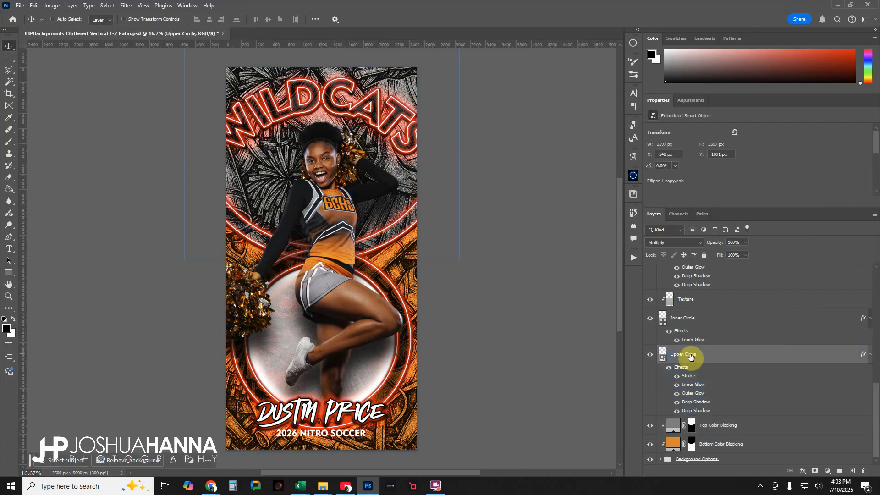
click(667, 302)
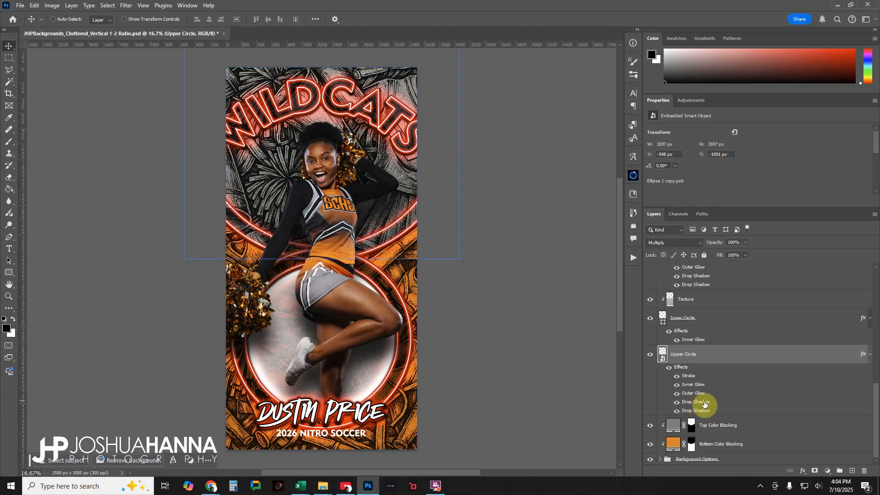
double_click(688, 385)
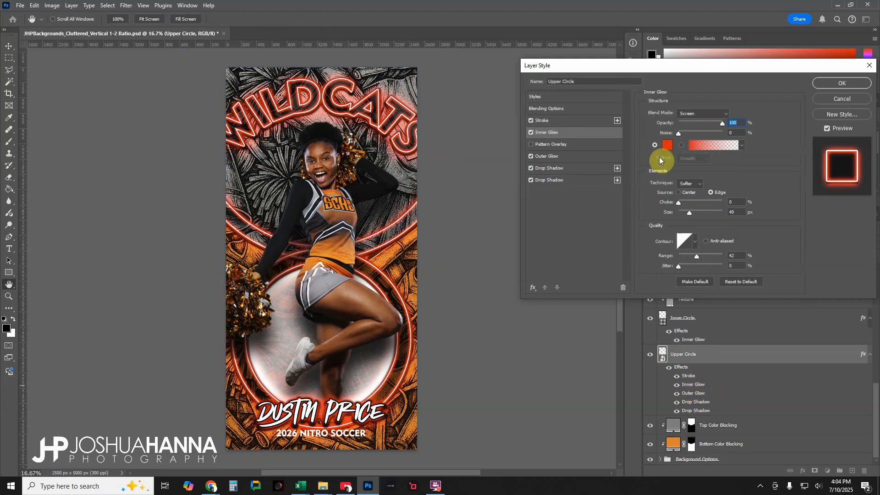
click(665, 146)
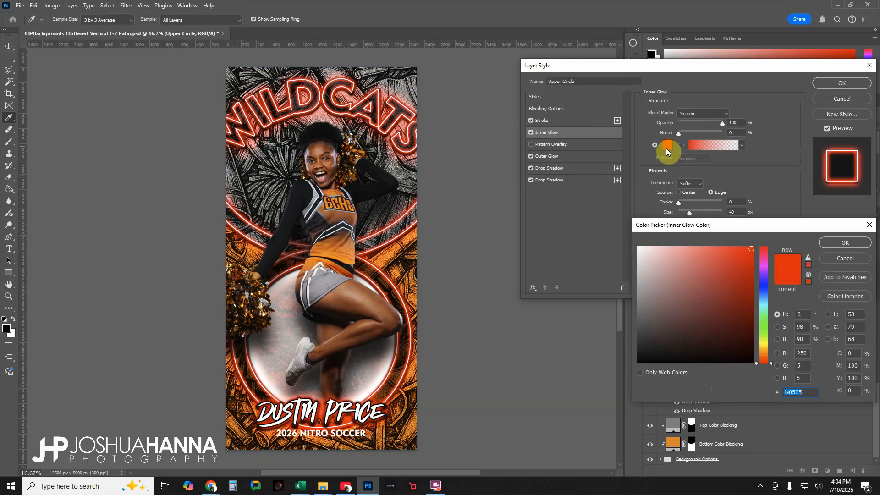
click(666, 148)
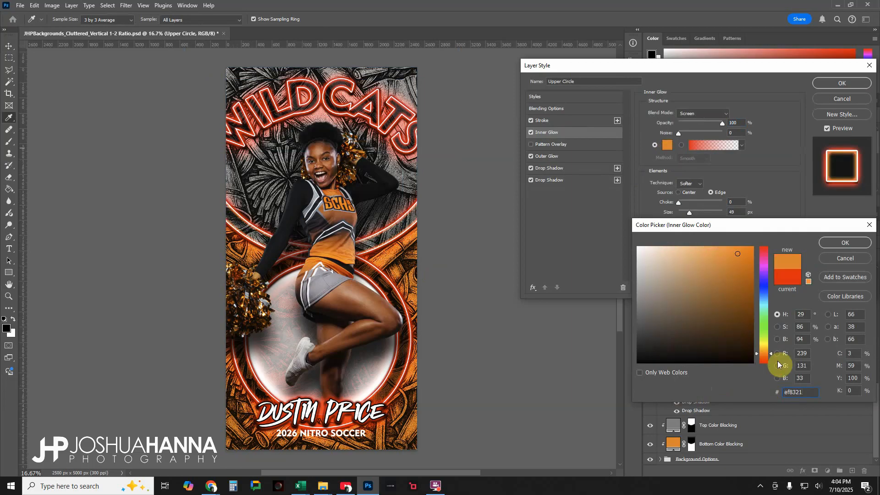
click(797, 394)
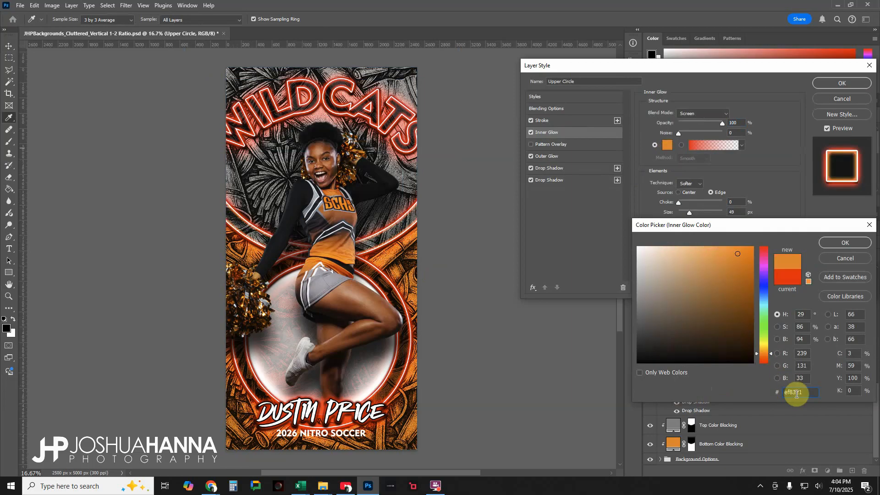
click(837, 242)
- Set the Upper Circle's Outer Glow color to ef8321
click(559, 159)
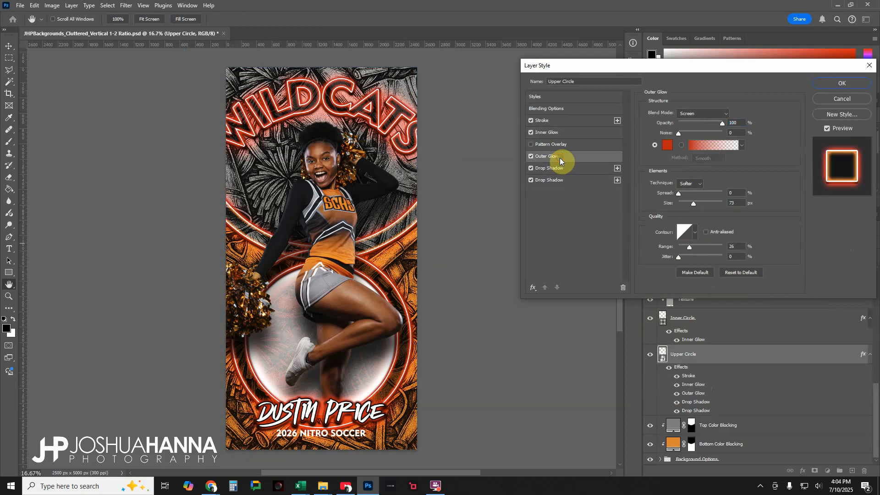
click(671, 146)
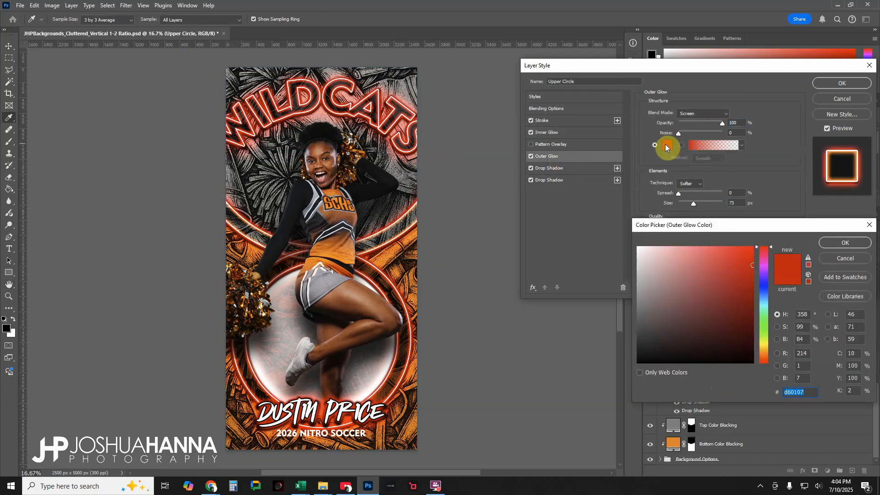
text(ef8321)
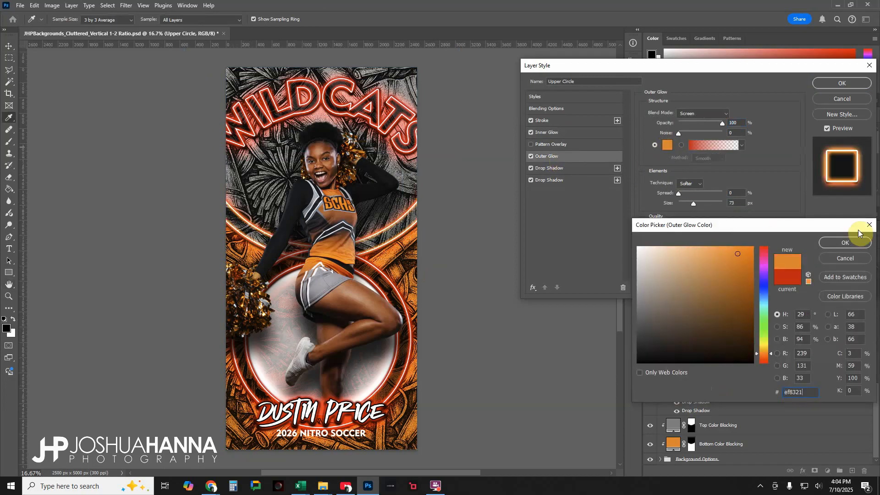
click(848, 244)
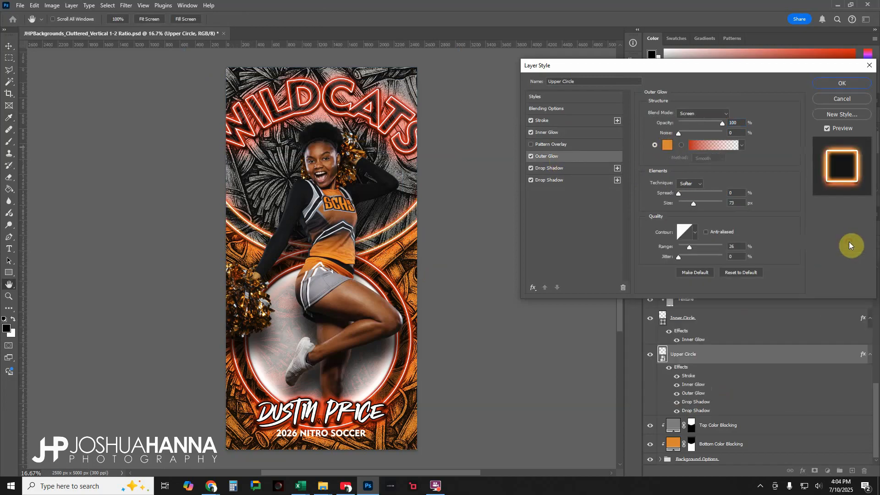
- Set the color of the Upper Circle's Color Dodge drop shadow to ef8321 and apply the layer style
click(571, 180)
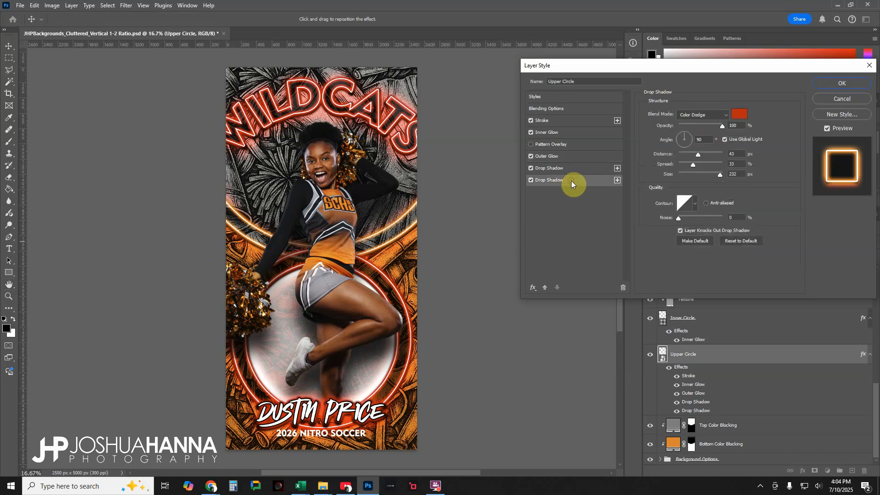
click(740, 118)
text(ef8321)
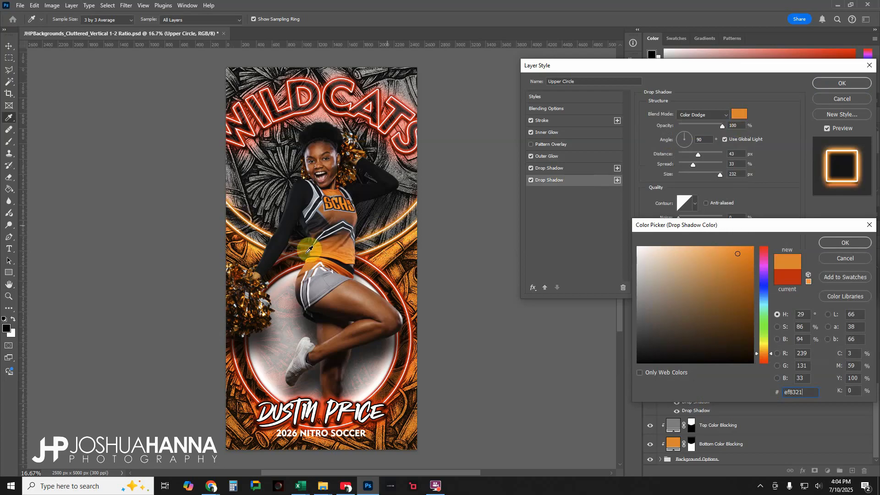
click(837, 243)
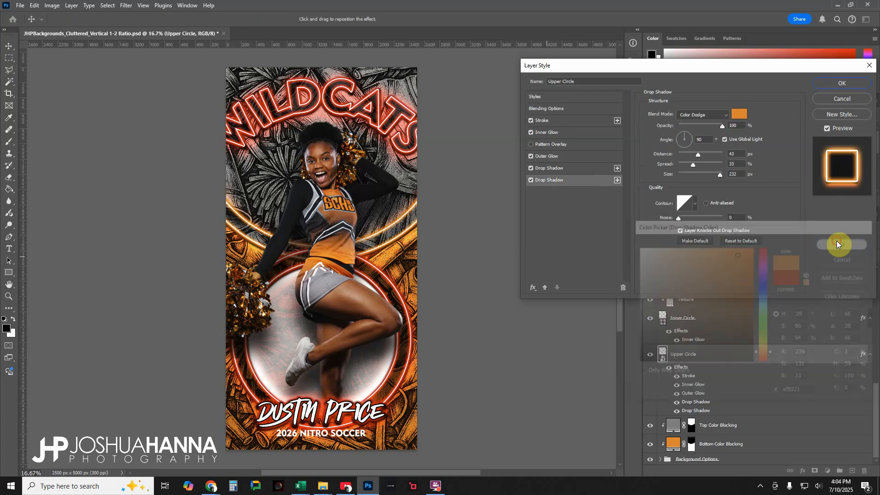
click(842, 83)
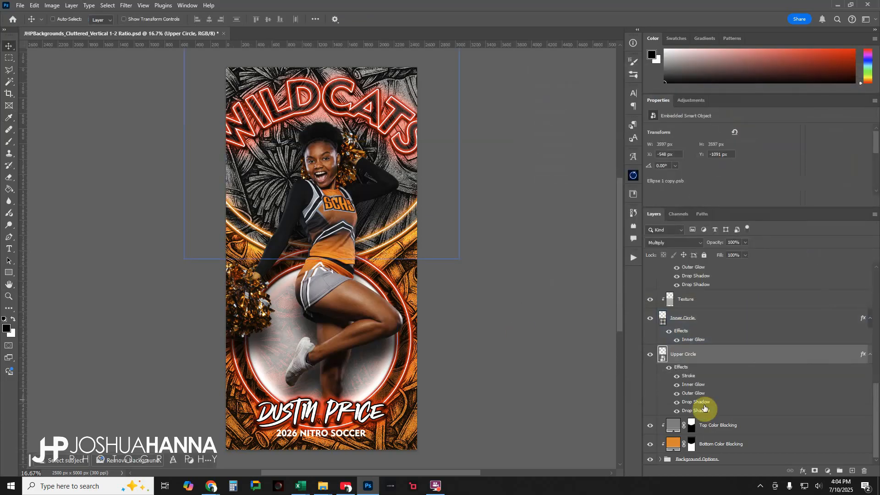
- Set the Bottom Circle layer's Inner Glow color to ef8321
scroll(704, 405, up, 5)
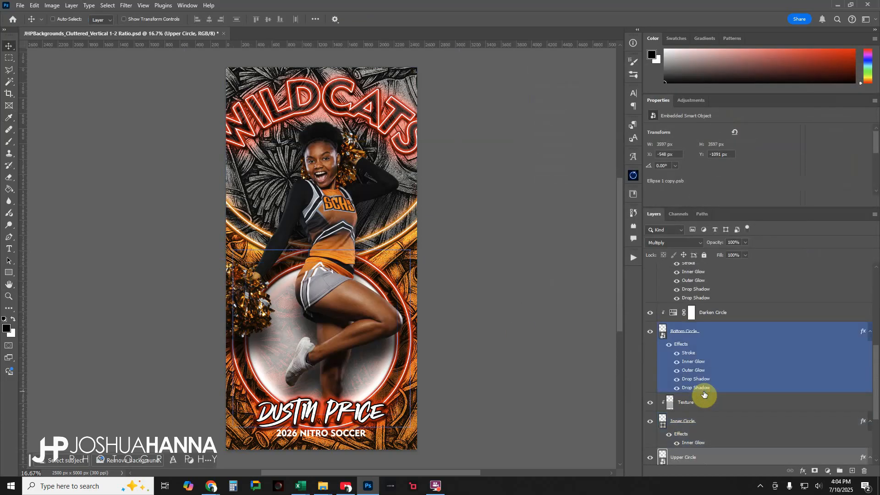
double_click(692, 363)
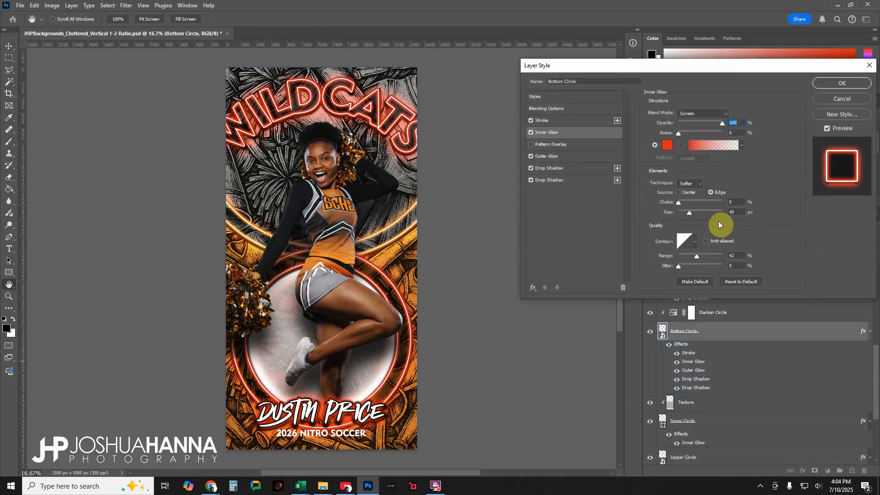
click(668, 147)
text(ef8321)
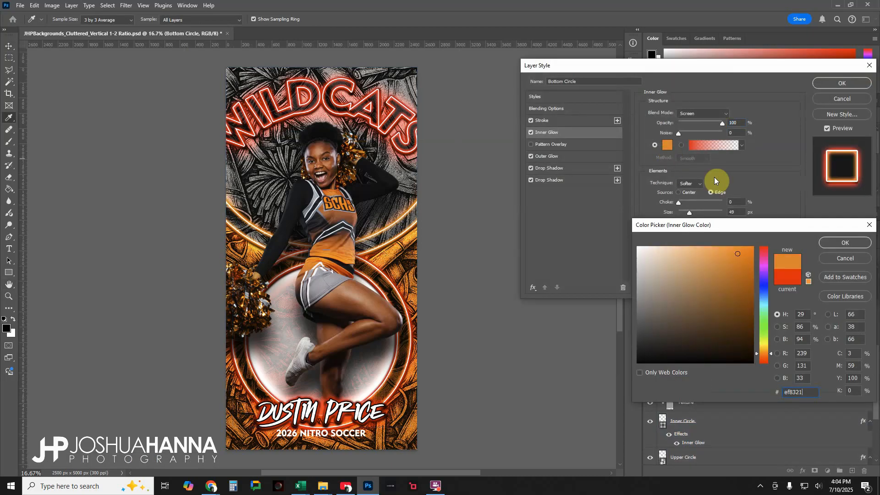
click(838, 244)
- Change the Bottom Circle's Outer Glow color to the same orange, ef8321
click(558, 156)
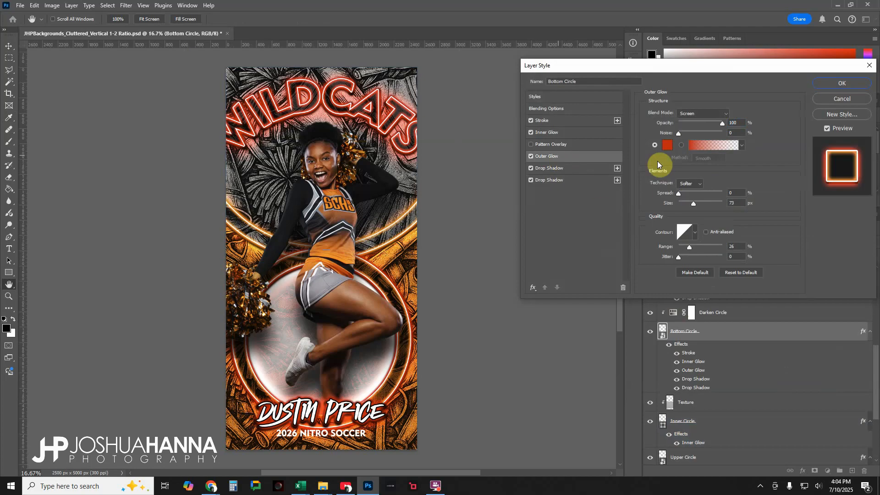
click(667, 145)
text(ef8321)
click(835, 245)
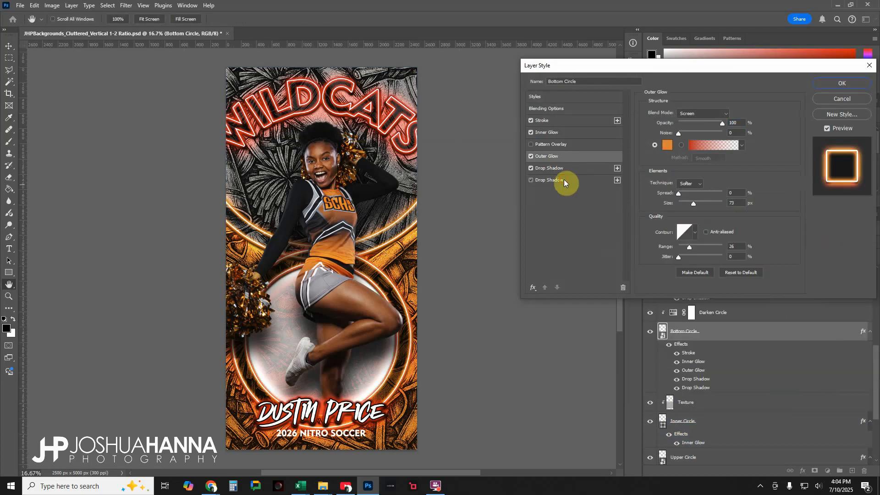
- Set the color of the Bottom Circle's Color Dodge drop shadow to ef8321 and apply the layer style
click(564, 179)
click(736, 114)
text(ef8321)
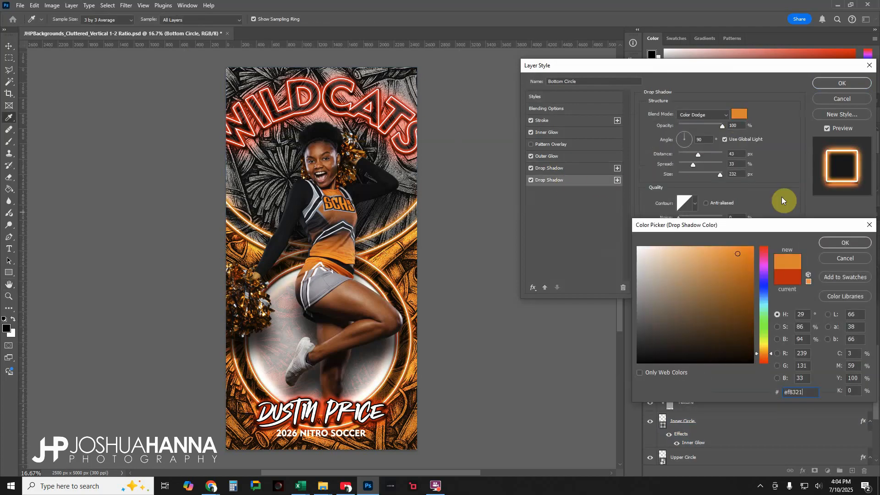
click(838, 245)
click(848, 84)
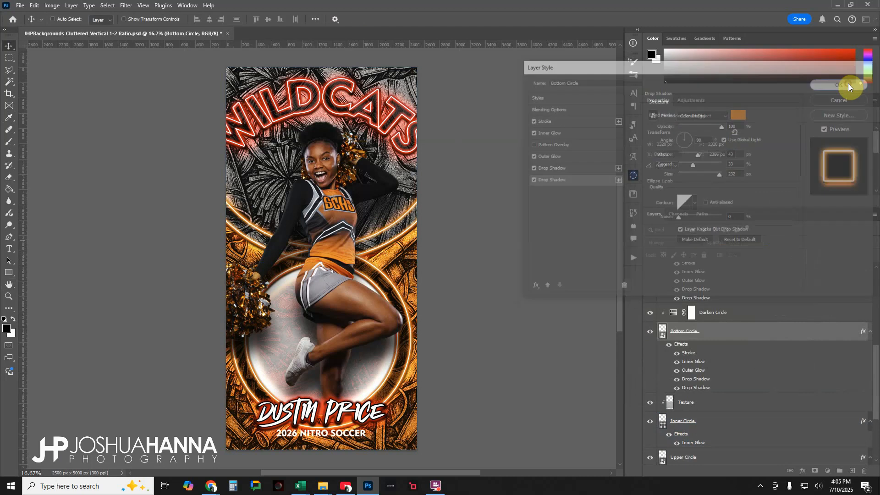
- Replace the arched WILDCATS team name with EAGLES and commit the text
scroll(718, 353, up, 5)
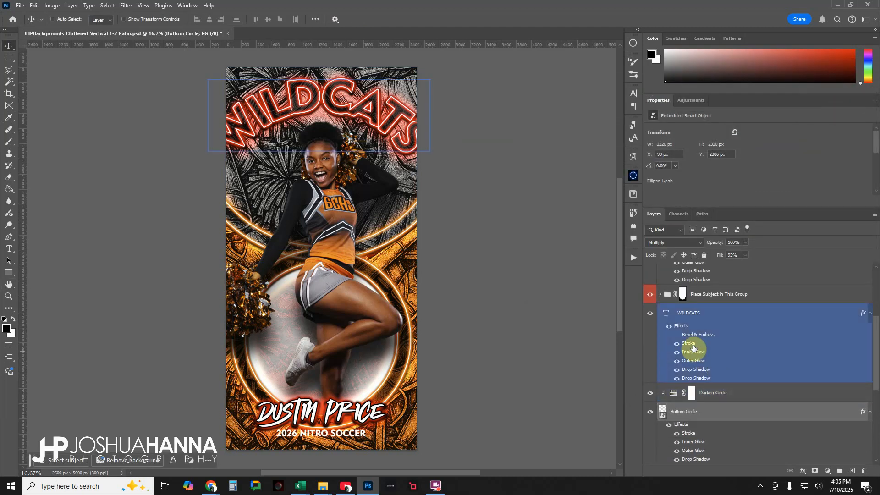
double_click(665, 314)
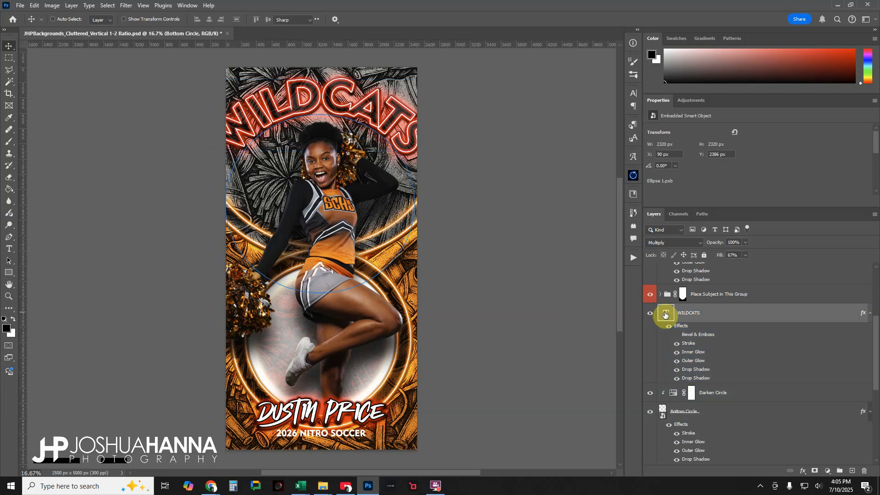
text(EAGLES)
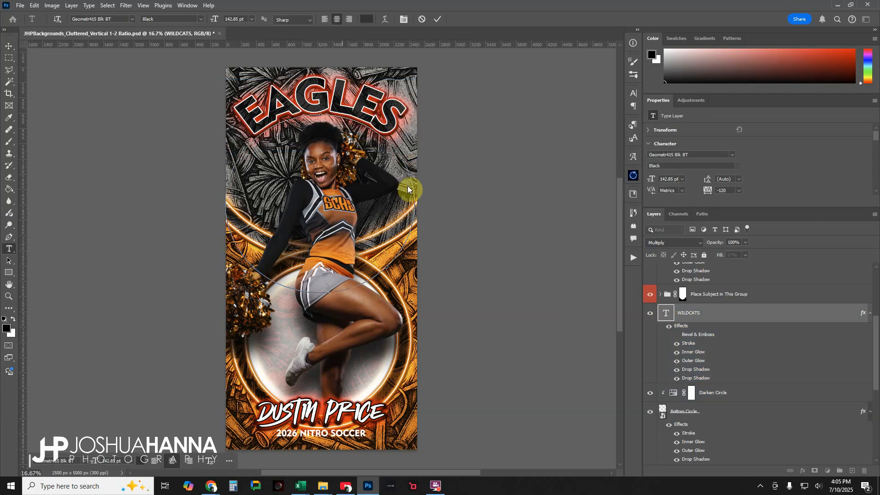
click(438, 19)
key(v)
- Scale the EAGLES text up to about 117% and shift it down so its top fits inside the banner
key(ctrl+t)
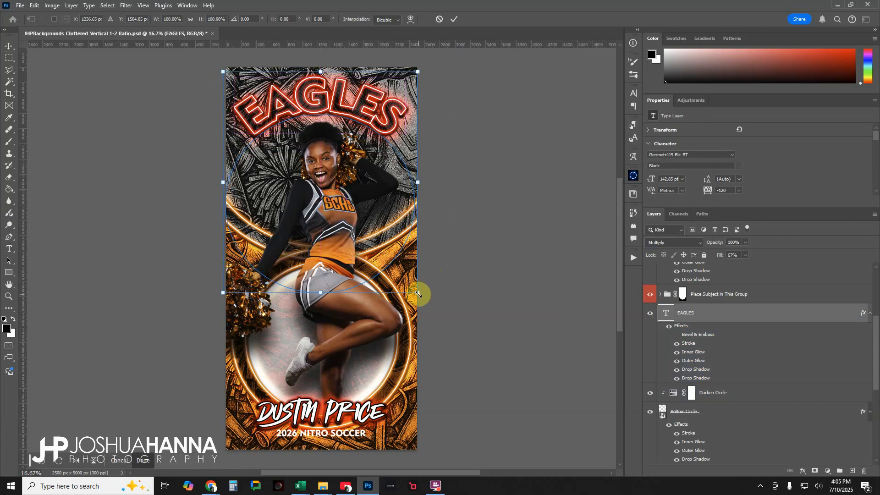
drag(418, 294, 433, 313)
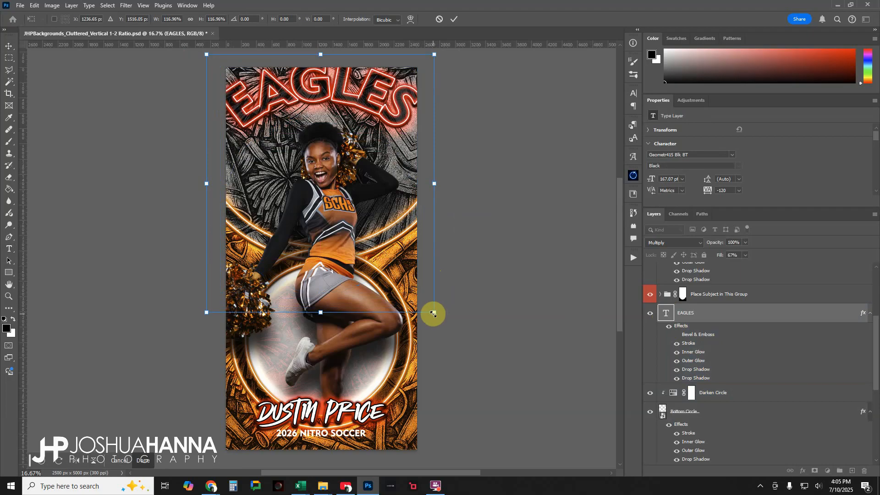
key(Down)
key(Down)
key(Down)
key(Down)
key(Down)
key(Down)
key(Down)
key(Down)
key(Down)
key(Down)
key(Down)
key(Down)
key(Down)
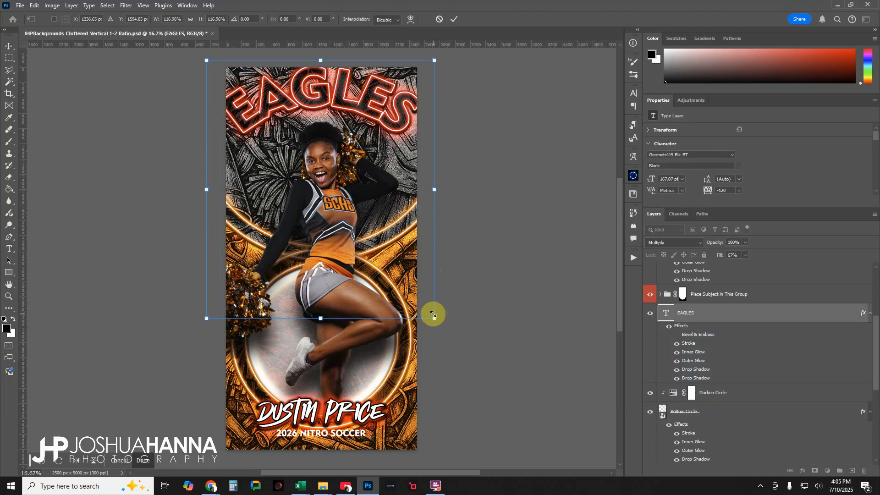
key(Down)
key(Down)
key(Down)
key(Down)
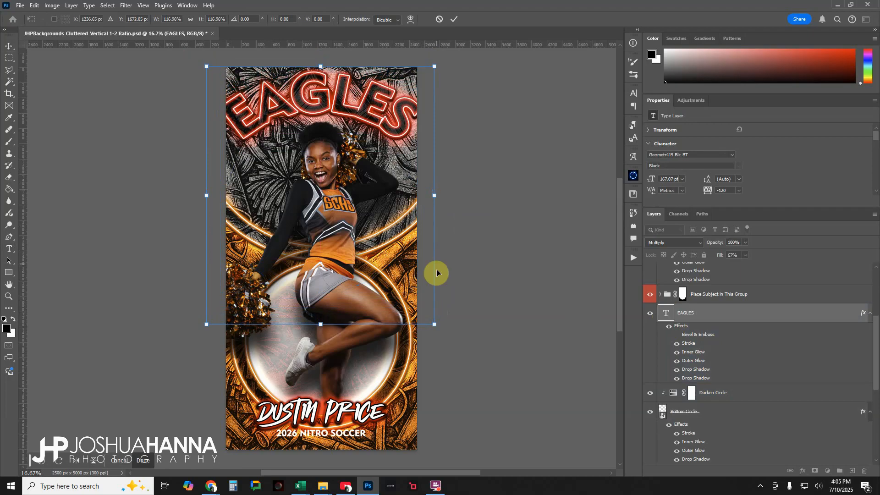
click(454, 18)
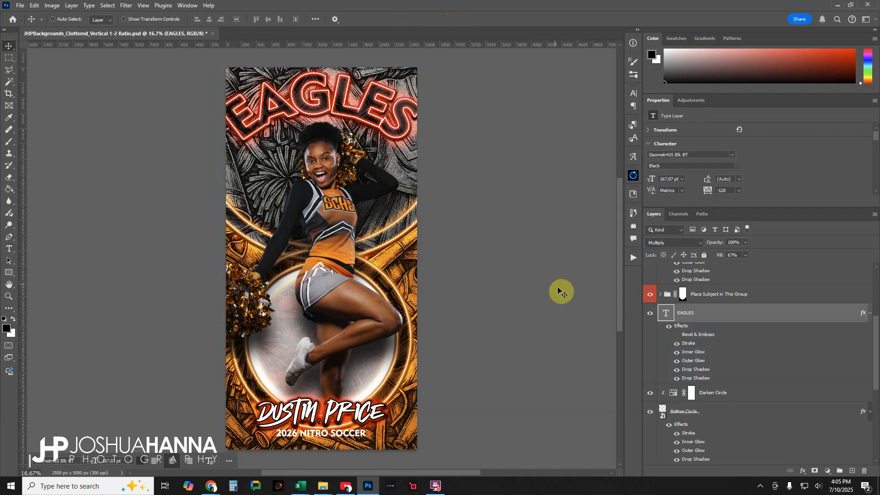
- Set the EAGLES text's Inner Glow and Outer Glow colors to ef8321
double_click(691, 354)
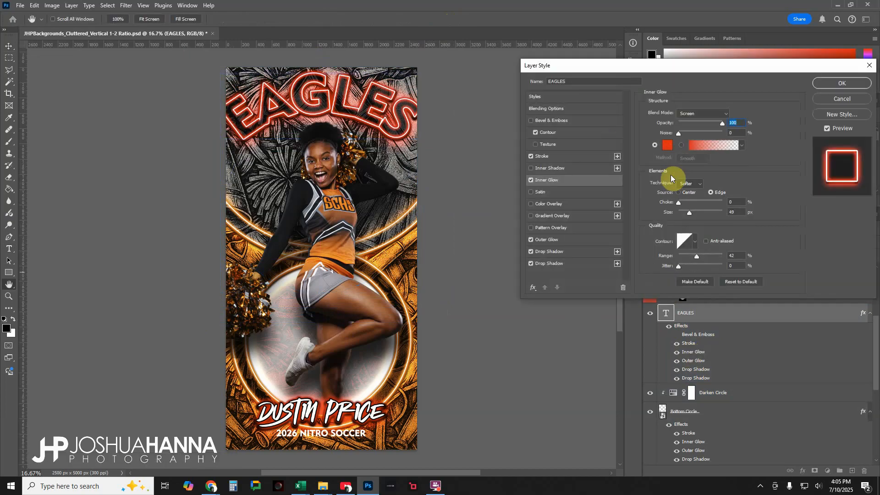
click(668, 145)
text(ef8321)
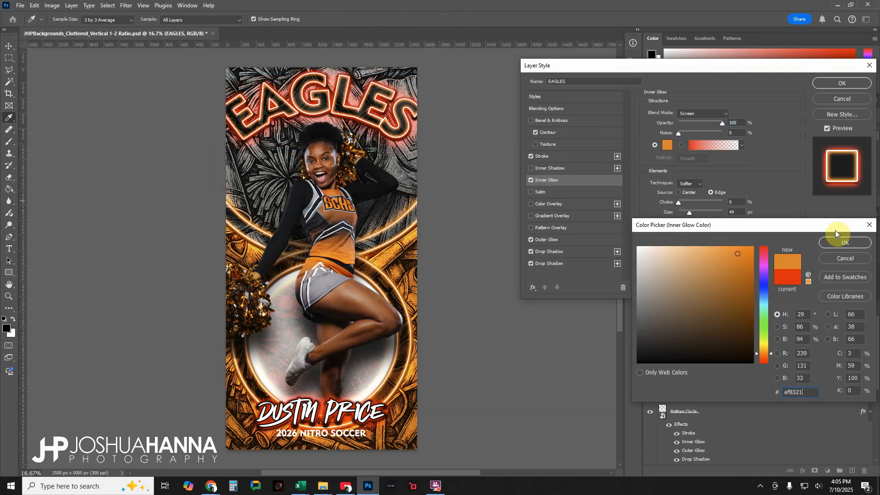
click(855, 243)
click(554, 240)
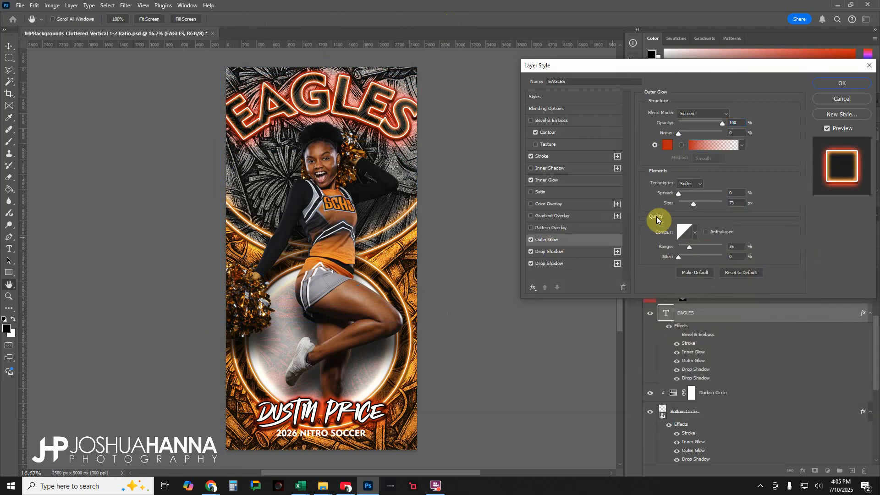
click(668, 145)
text(ef8321)
click(837, 244)
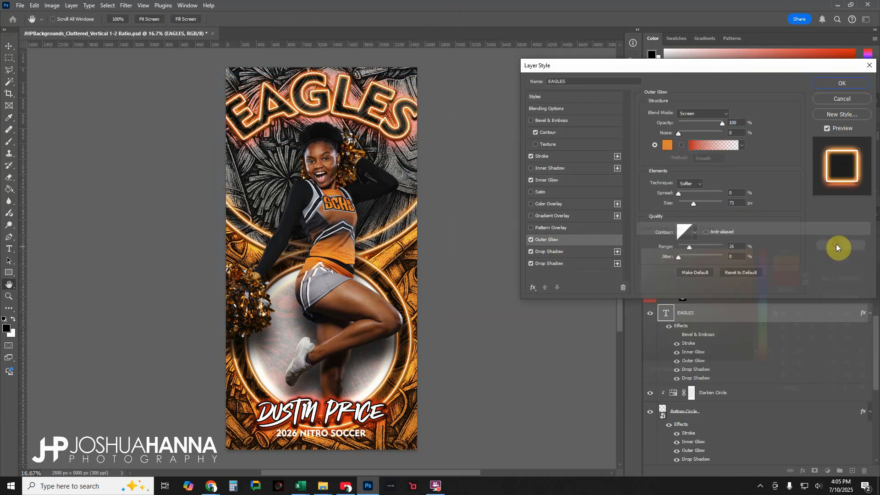
- Recolor the EAGLES text's Color Dodge drop shadow to ef8321 and apply the layer style
click(575, 264)
click(739, 114)
text(ef8321)
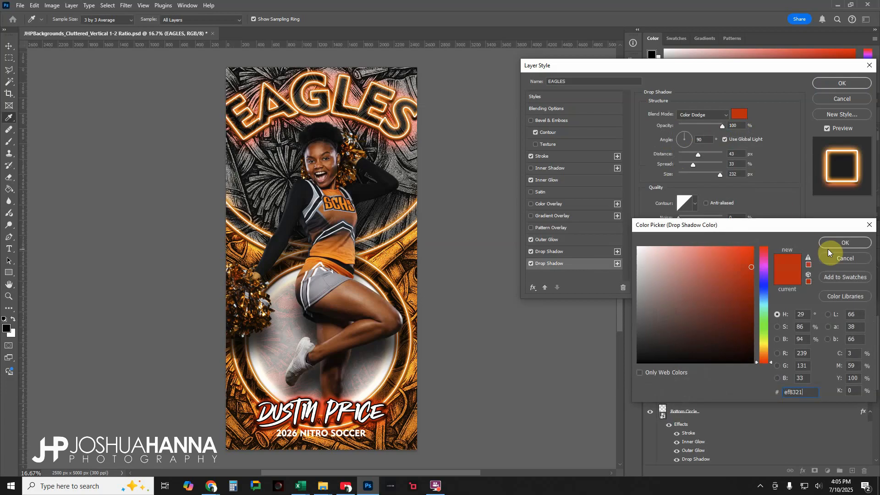
click(837, 244)
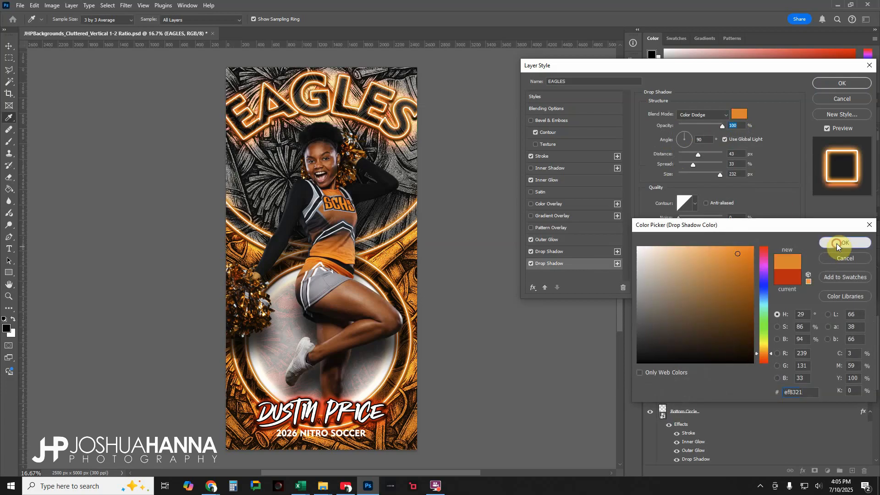
click(856, 87)
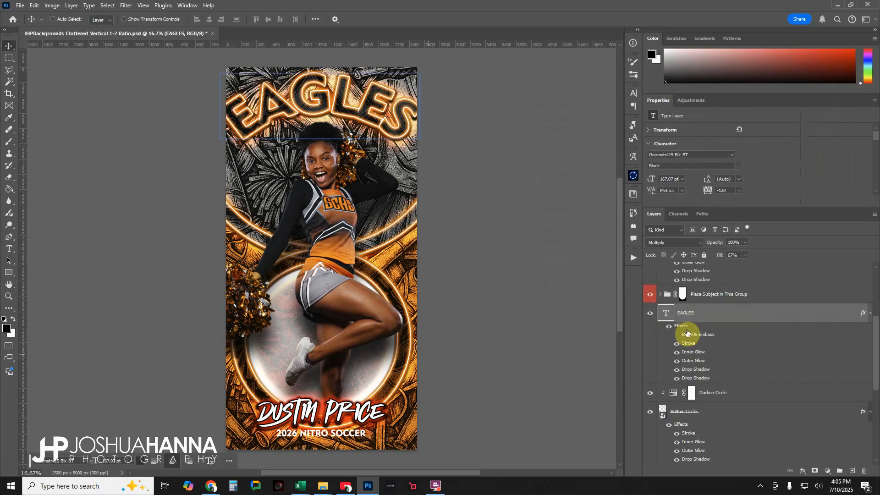
- Replace the template athlete's name near the banner's lower edge with the cheerleader's full name
scroll(706, 347, up, 2)
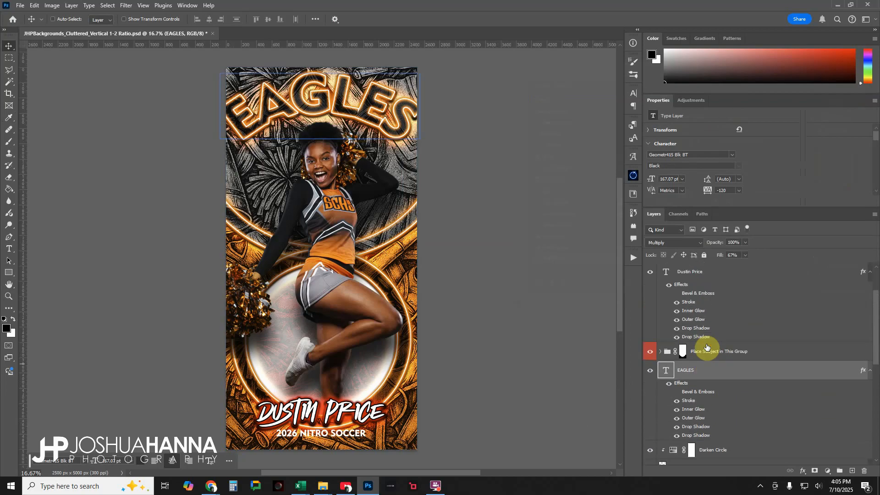
scroll(706, 347, up, 2)
click(706, 347)
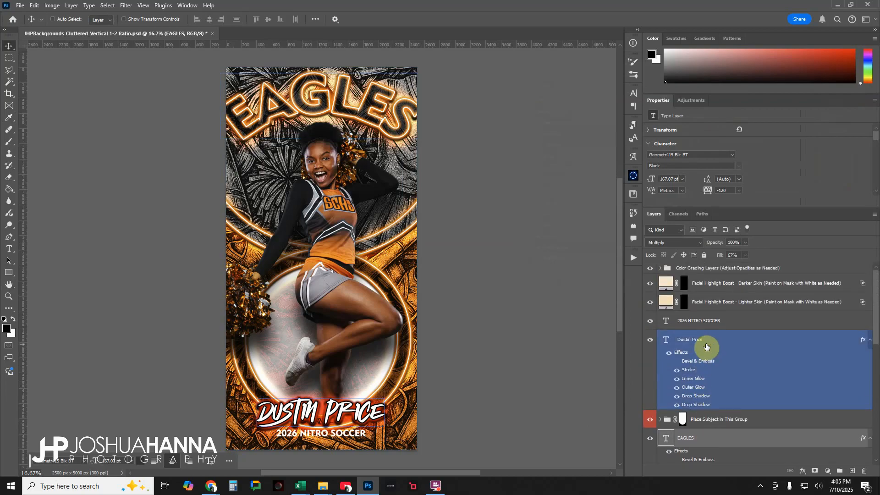
click(669, 346)
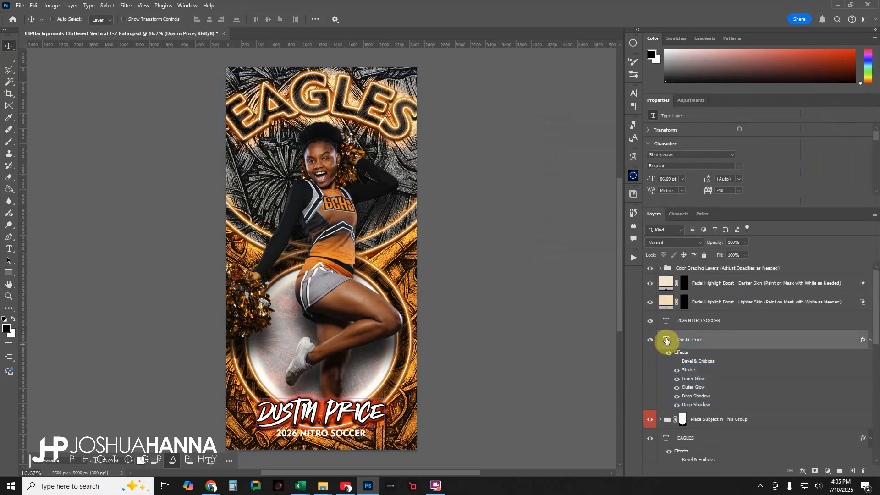
double_click(667, 340)
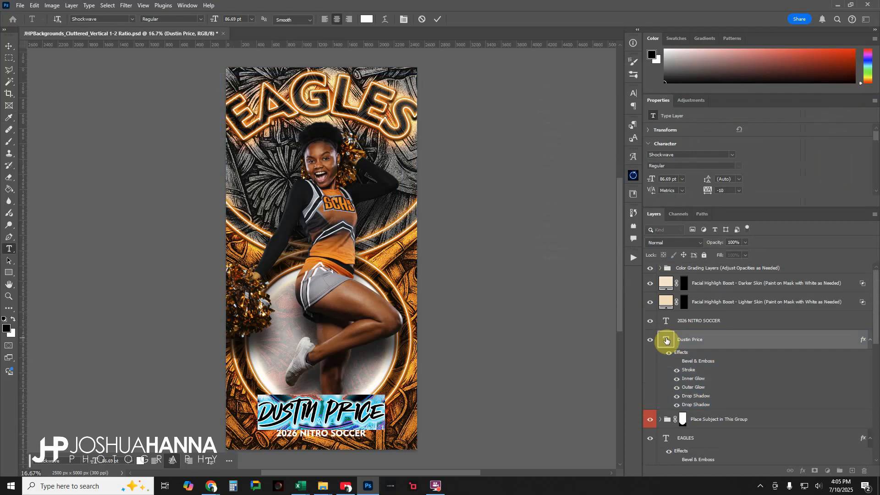
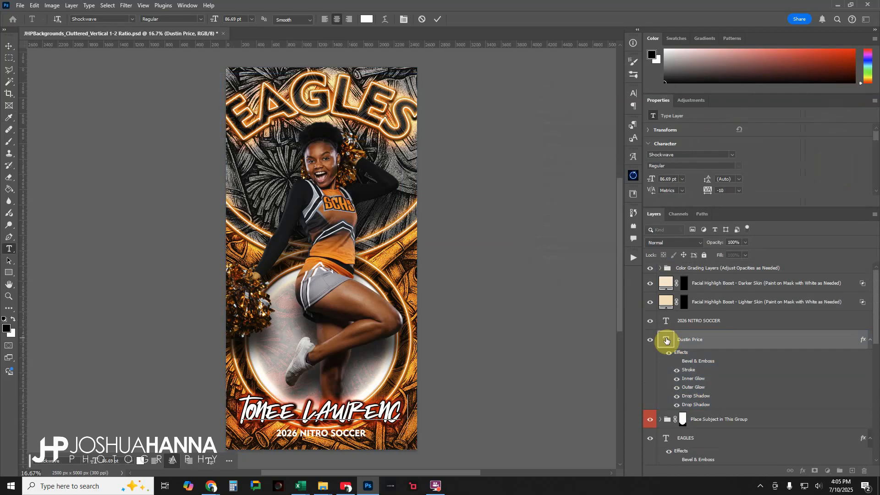
click(437, 20)
key(v)
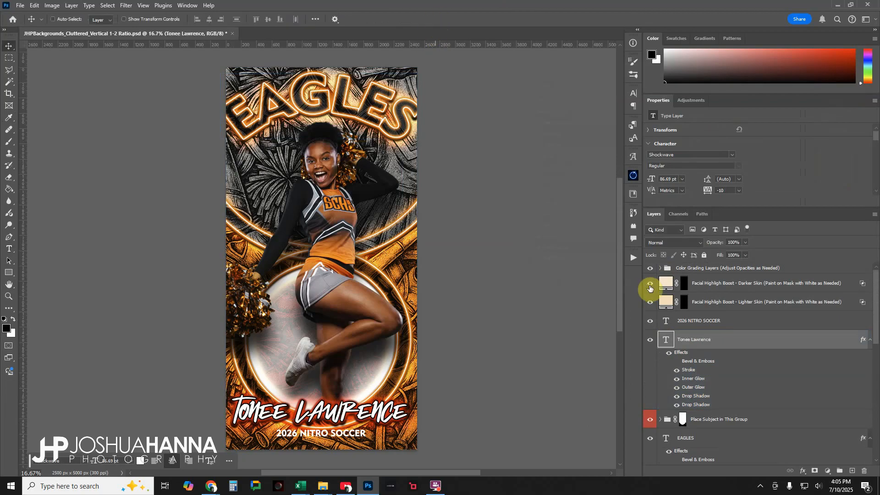
- Set the Inner Glow and Outer Glow colors of the cheerleader's name text to ef8321
double_click(692, 382)
click(667, 146)
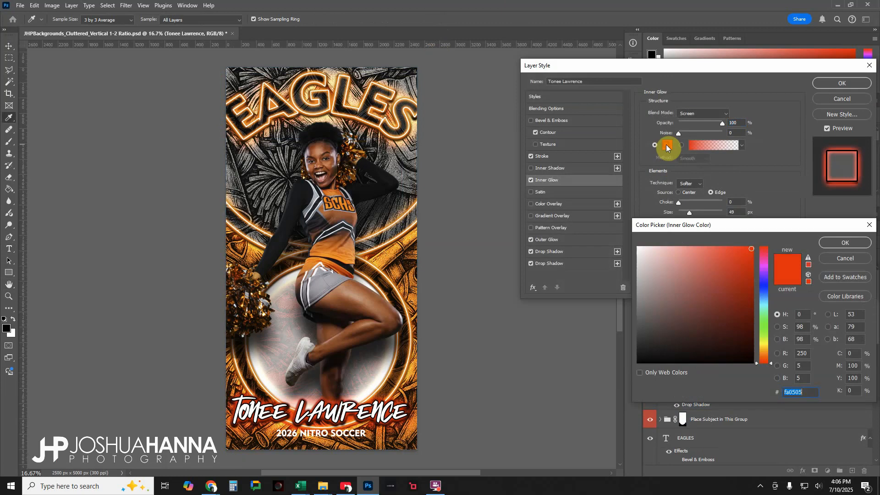
text(ef8321)
click(841, 247)
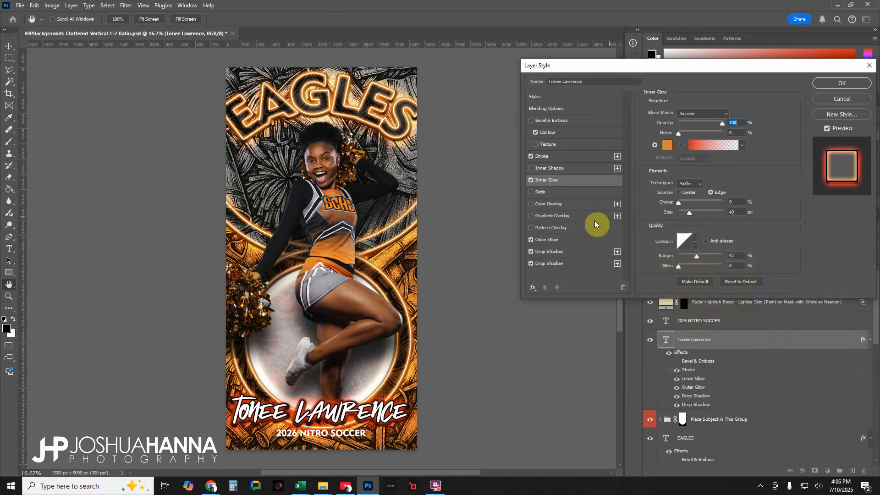
click(573, 239)
click(667, 146)
text(ef8321)
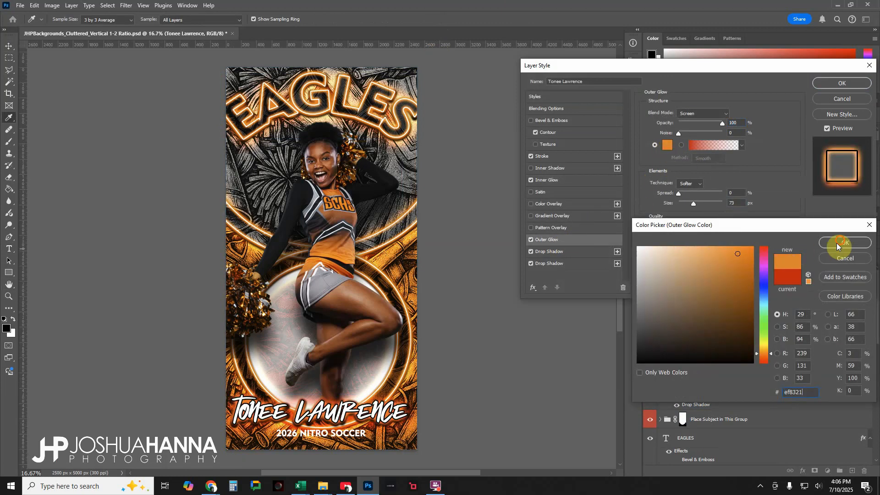
click(845, 243)
- Change the name text's Color Dodge drop shadow color to ef8321 and apply the layer style
click(564, 252)
click(560, 265)
click(742, 116)
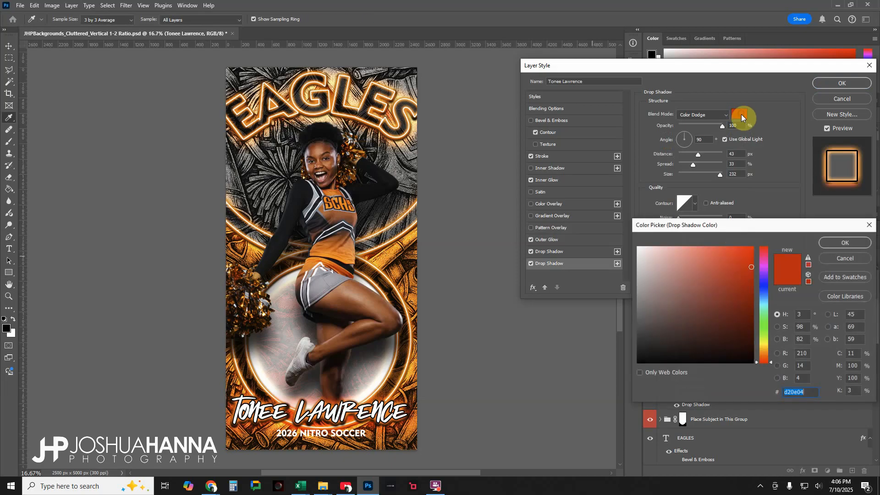
text(ef8321)
click(835, 239)
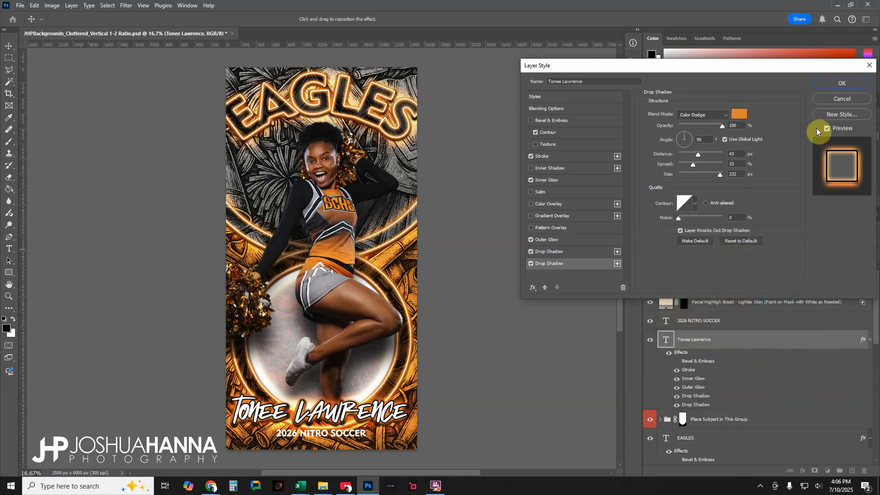
click(842, 84)
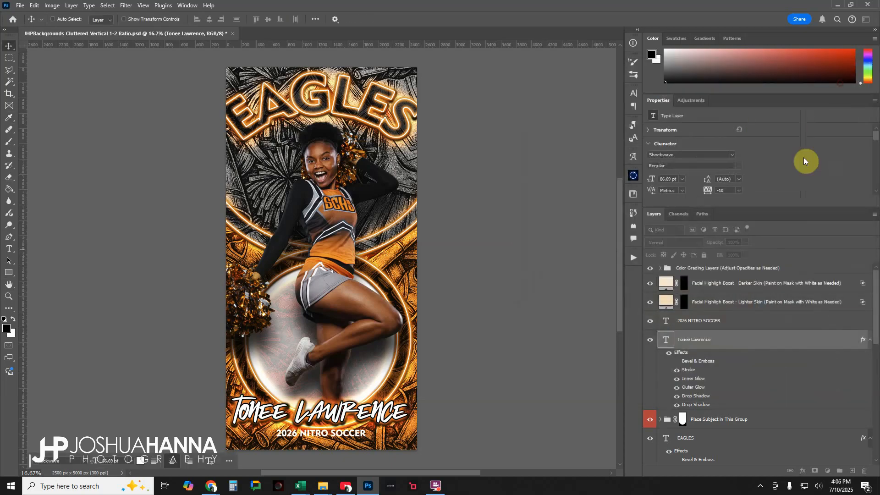
- Change the 2026 NITRO SOCCER line to read 2026 SCHS CHEER, and keep its layer selected
click(670, 322)
double_click(667, 321)
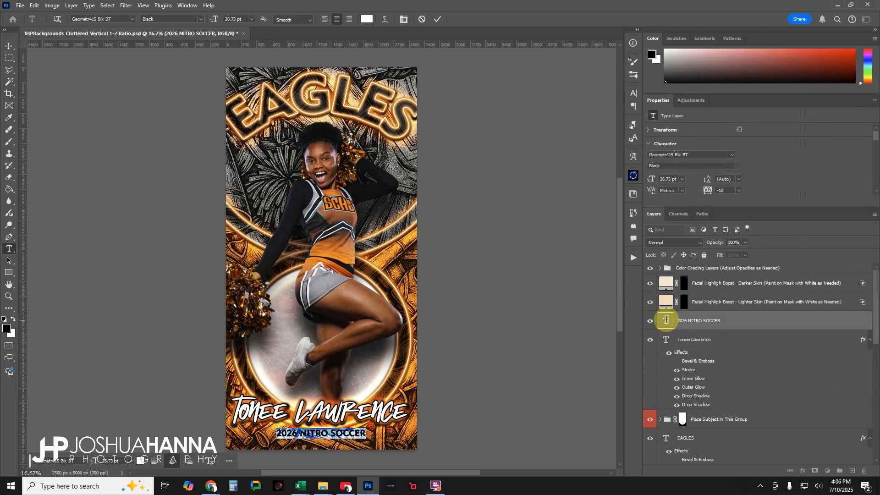
key(Right)
key(BackSpace)
key(BackSpace)
key(BackSpace)
key(BackSpace)
key(BackSpace)
key(BackSpace)
key(BackSpace)
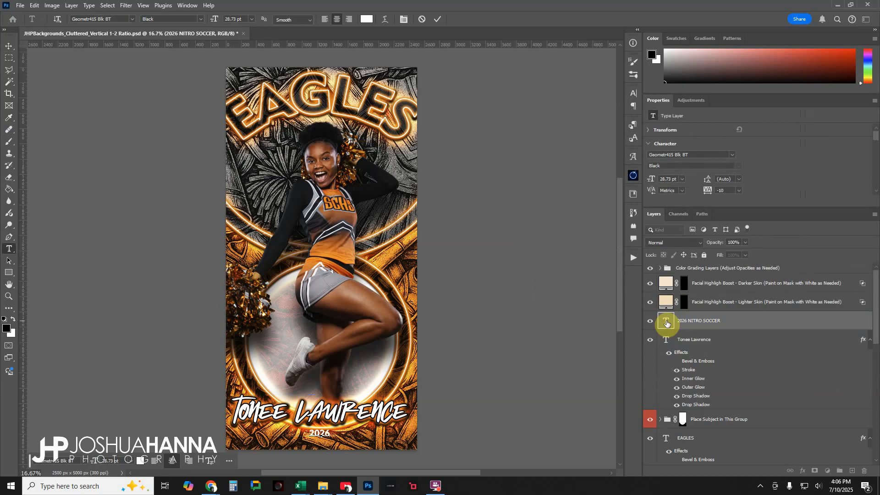
text(SCHS CHEER)
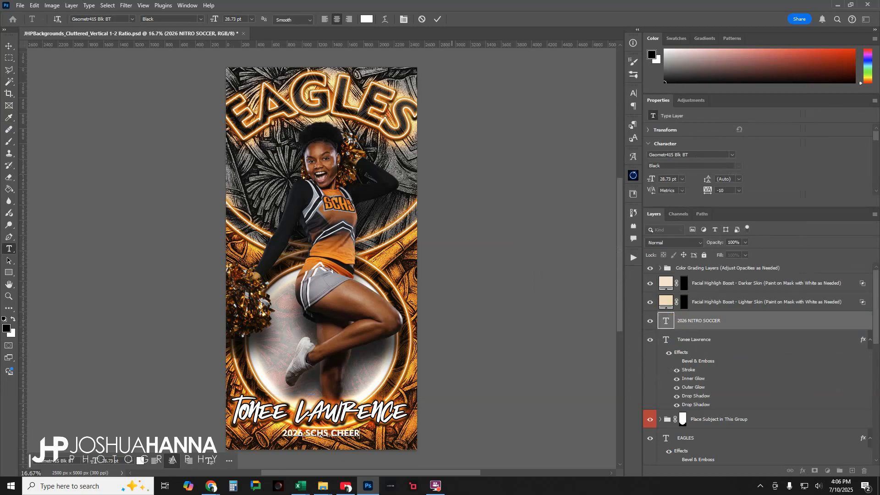
click(439, 20)
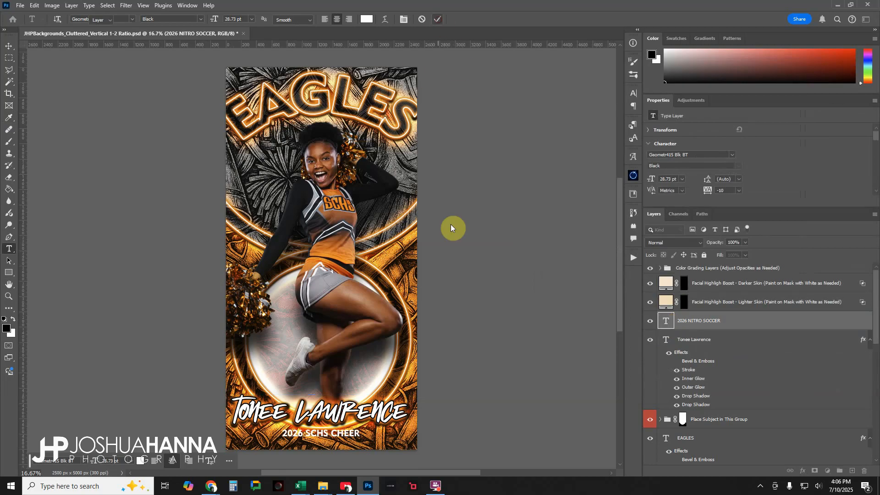
key(v)
click(680, 396)
click(738, 326)
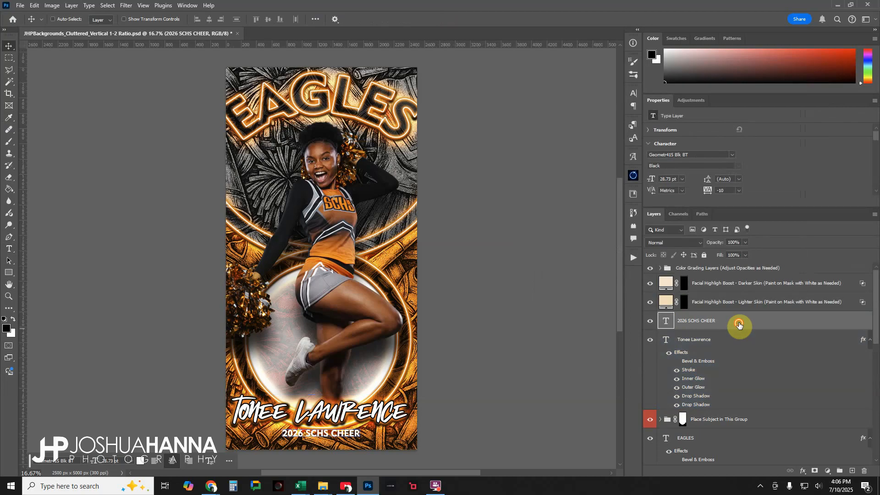
- Add a Stroke effect to the 2026 SCHS CHEER text layer and apply the layer style
double_click(739, 326)
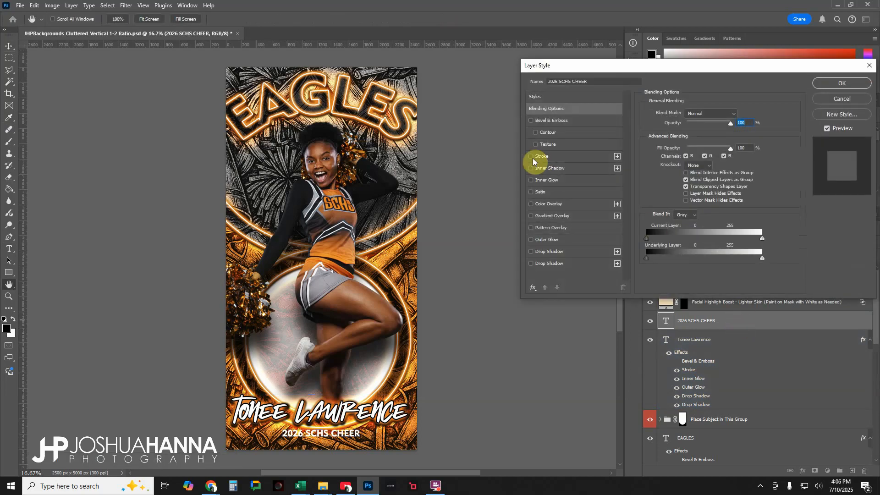
click(531, 157)
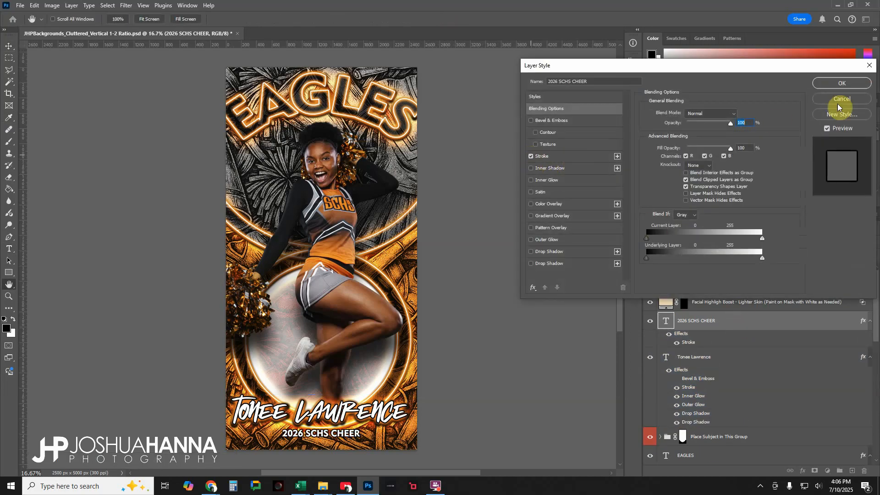
click(842, 83)
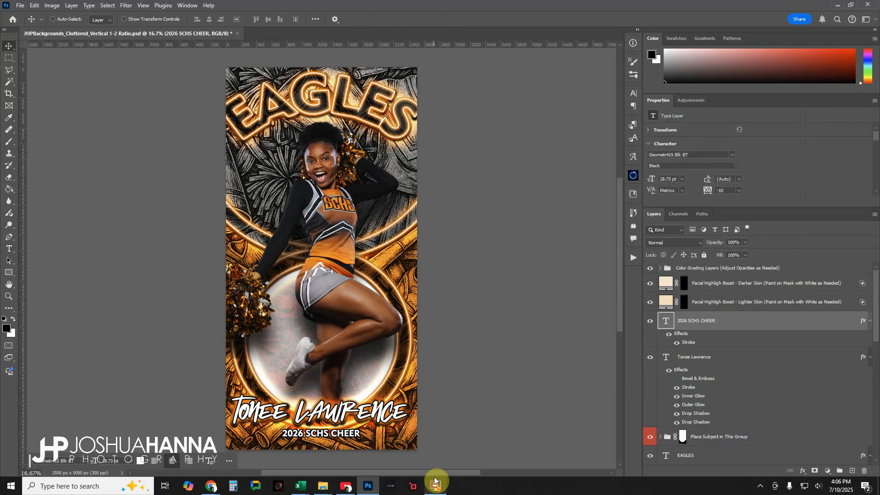
mouse_move(434, 480)
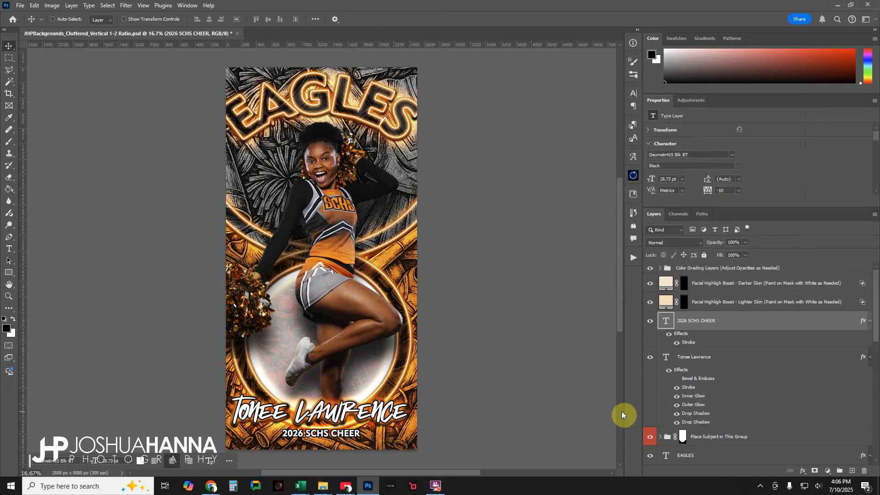
- Nudge the cheerleader's name text slightly down, closer to the 2026 SCHS CHEER line
click(724, 359)
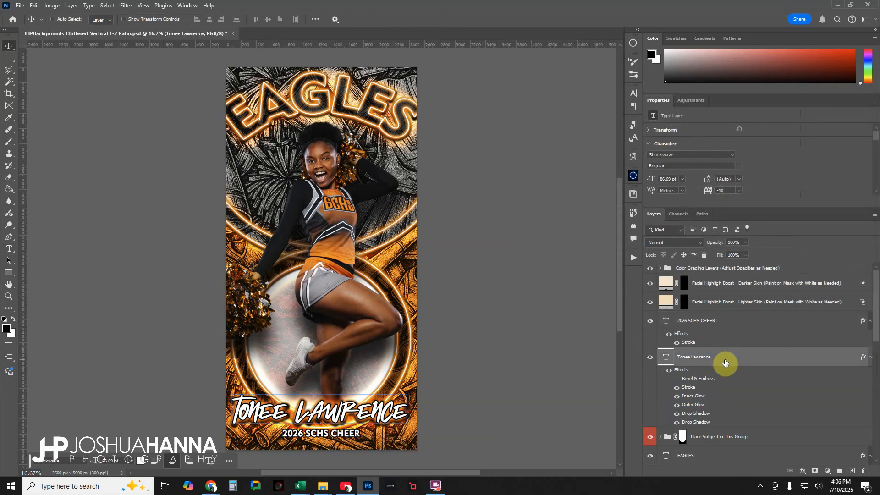
key(shift+Down)
key(shift+Down)
key(shift+Down)
key(shift+Down)
key(shift+Down)
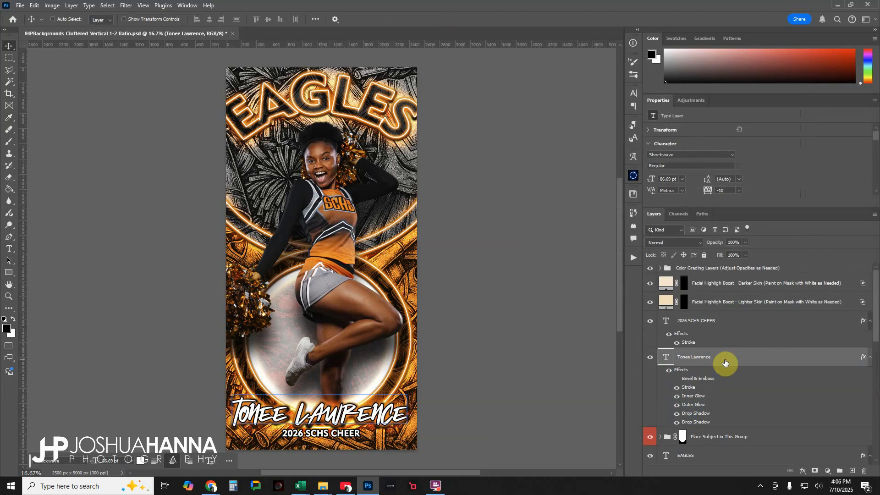
key(shift+Up)
key(shift+Up)
key(shift+Down)
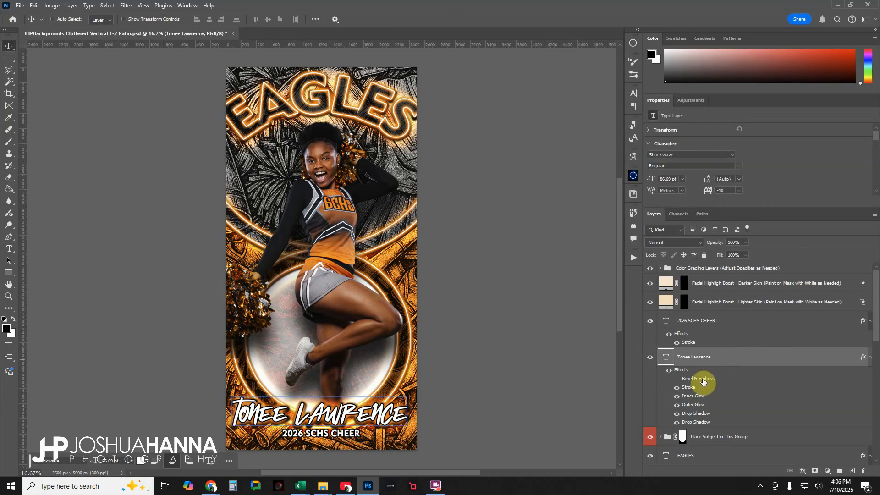
- Try Multiply on the Inner Circle layer, settle on Normal blending, and reduce the layer's opacity to 62%
scroll(700, 385, down, 8)
scroll(697, 389, down, 2)
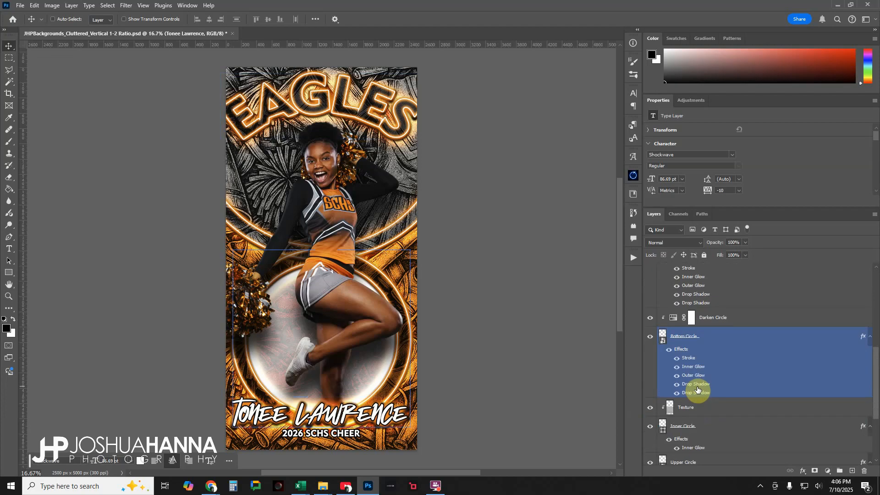
click(696, 427)
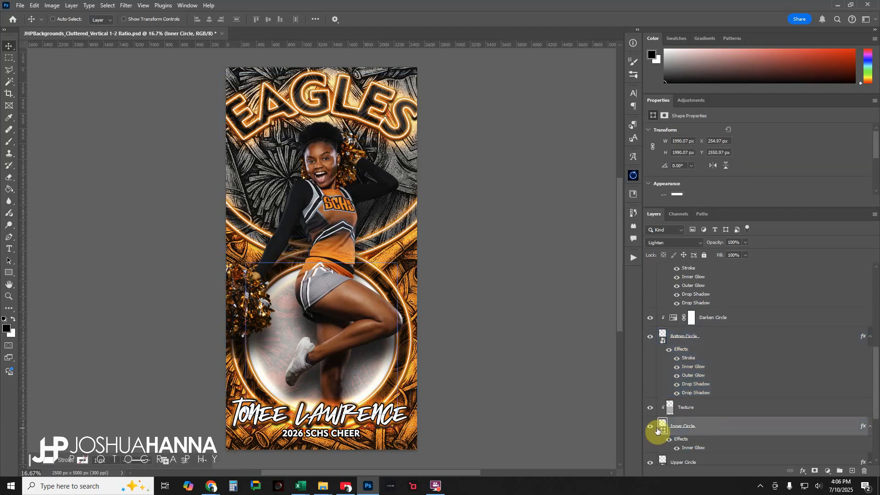
click(682, 243)
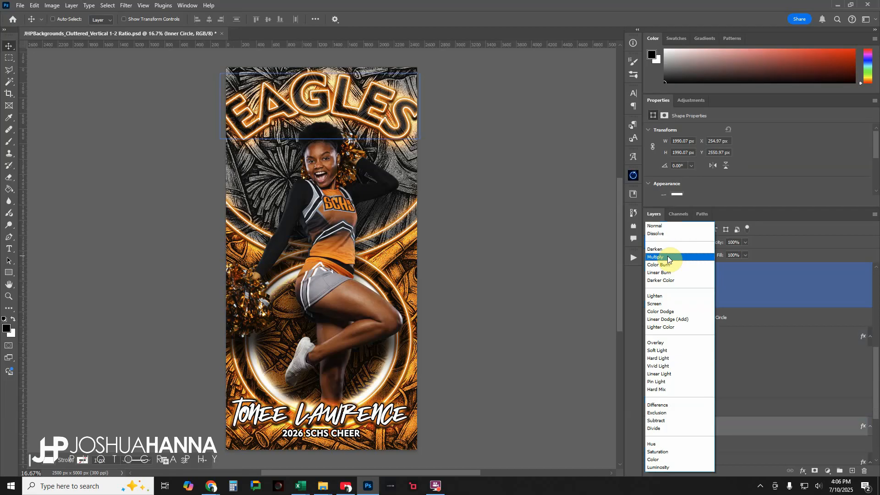
click(668, 256)
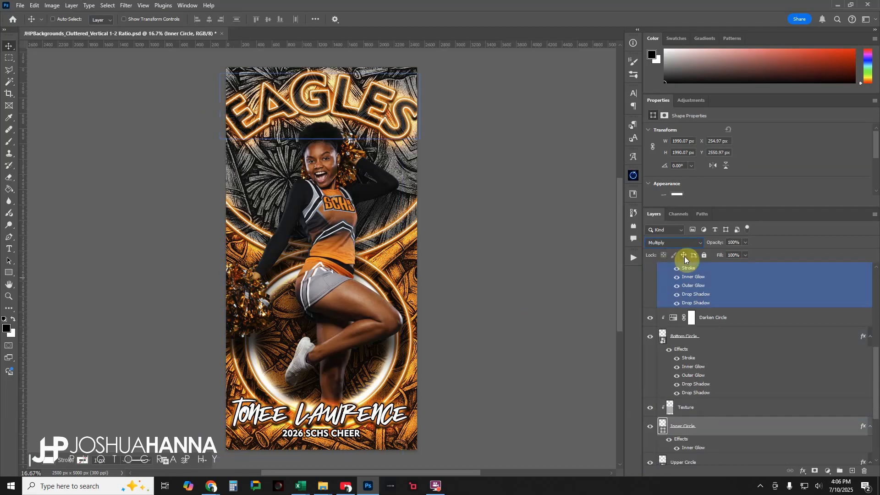
click(689, 243)
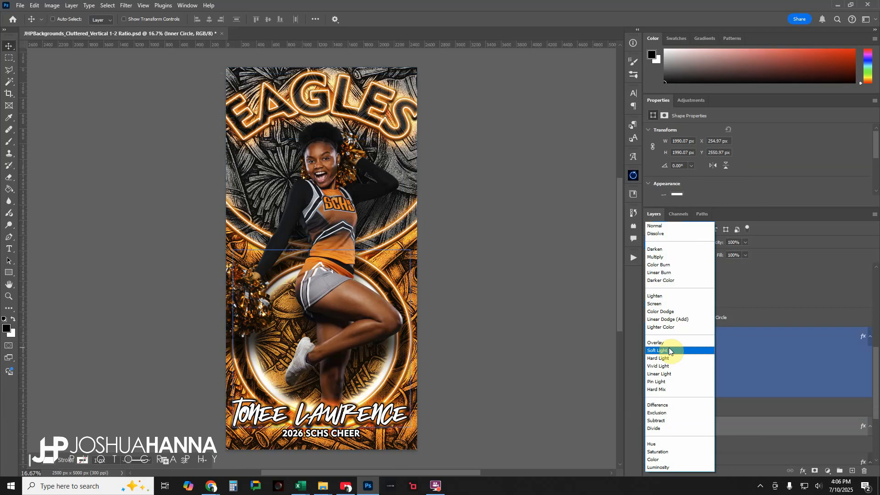
click(659, 225)
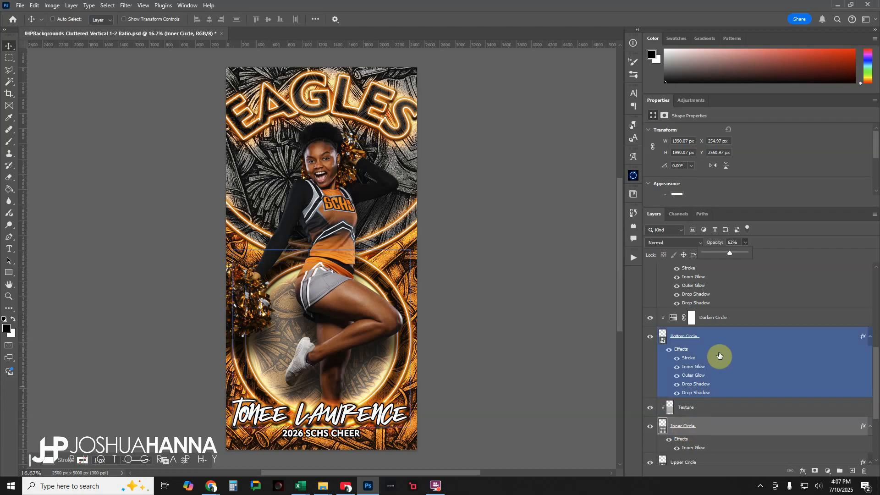
- Paint white over the cheerleader's face on the Darker Skin facial highlight layer's mask, using a reduced brush at 100% flow
scroll(714, 292, up, 10)
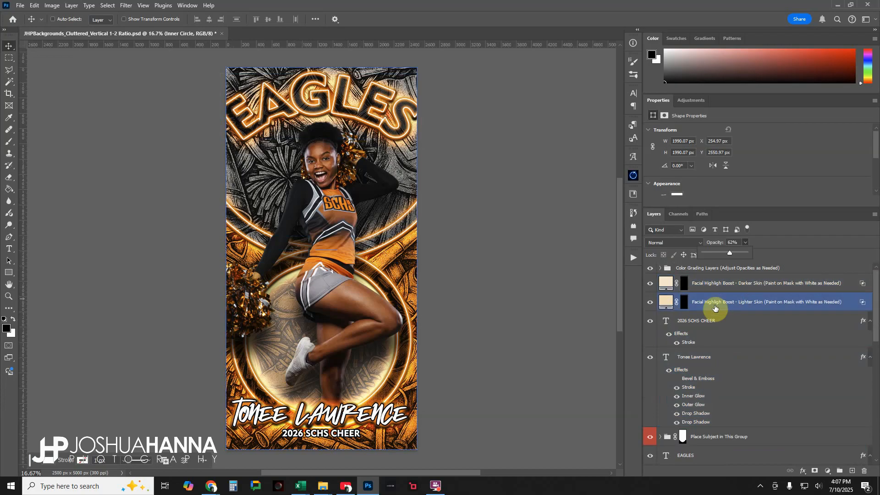
click(752, 284)
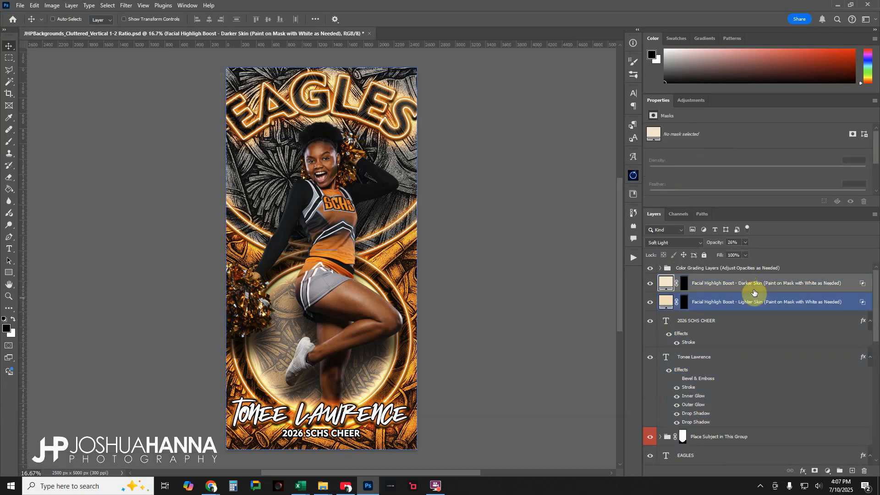
click(687, 284)
key(x)
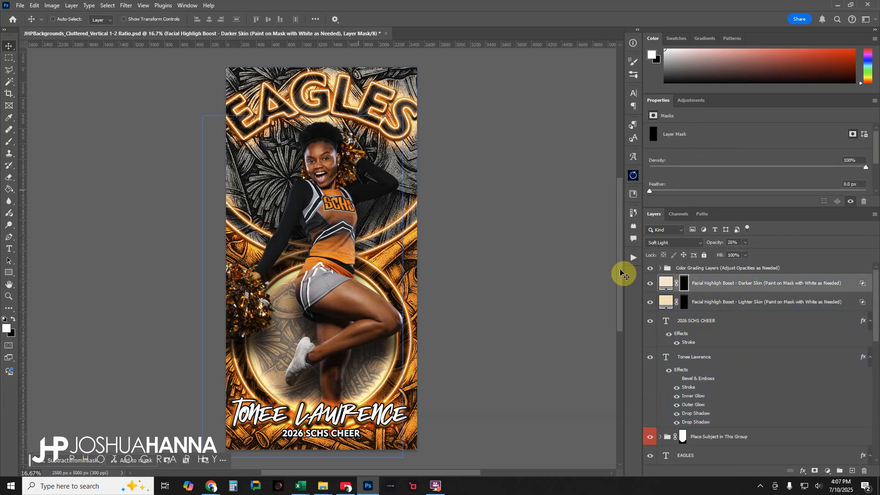
click(9, 141)
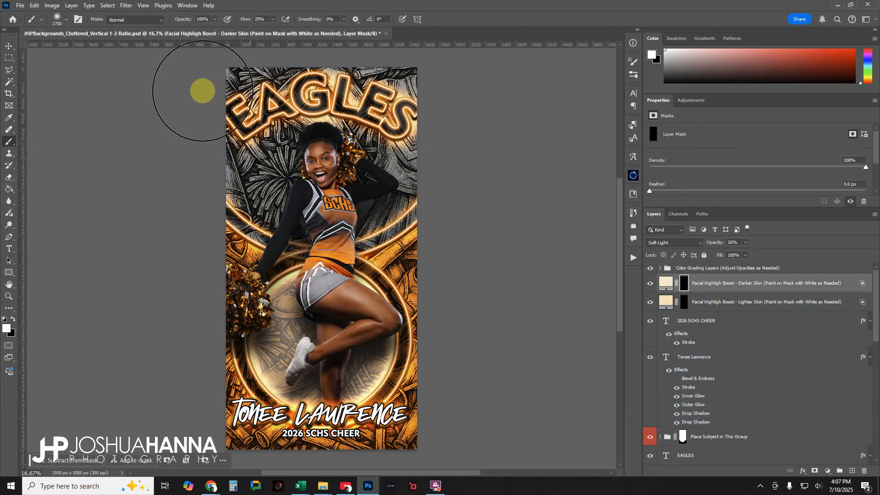
click(273, 19)
drag(274, 30, 456, 29)
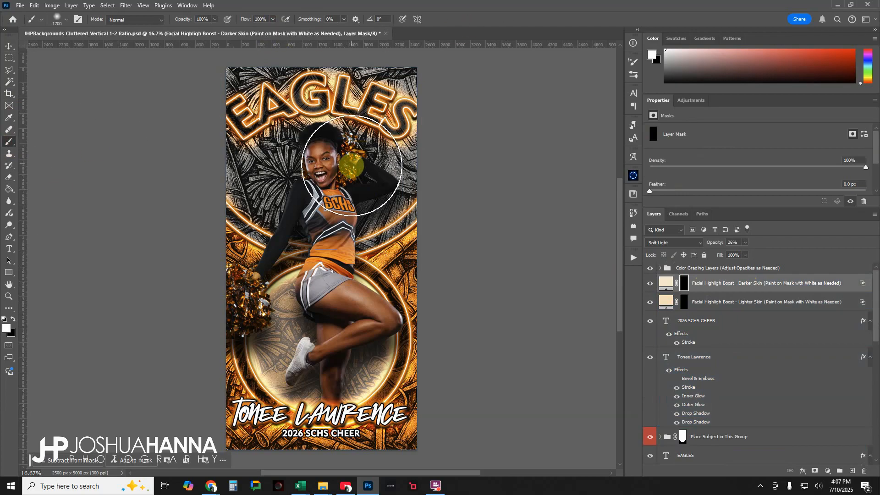
key(bracketleft)
key(bracketleft)
key(bracketleft)
key(bracketleft)
key(bracketleft)
key(bracketleft)
key(bracketleft)
key(bracketleft)
key(bracketleft)
key(bracketleft)
key(bracketleft)
key(bracketleft)
key(bracketleft)
key(bracketleft)
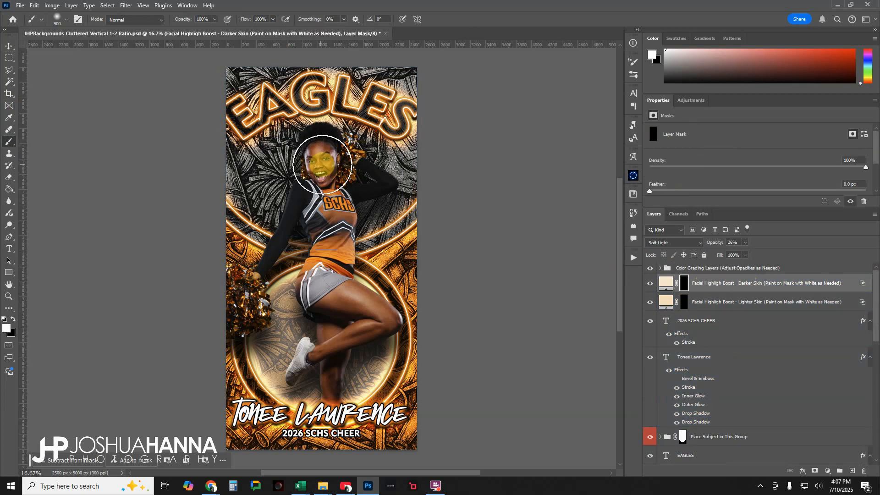
mouse_move(317, 157)
mouse_down()
mouse_move(318, 172)
mouse_move(326, 154)
mouse_move(317, 158)
mouse_move(325, 166)
mouse_move(318, 147)
mouse_move(329, 186)
mouse_up()
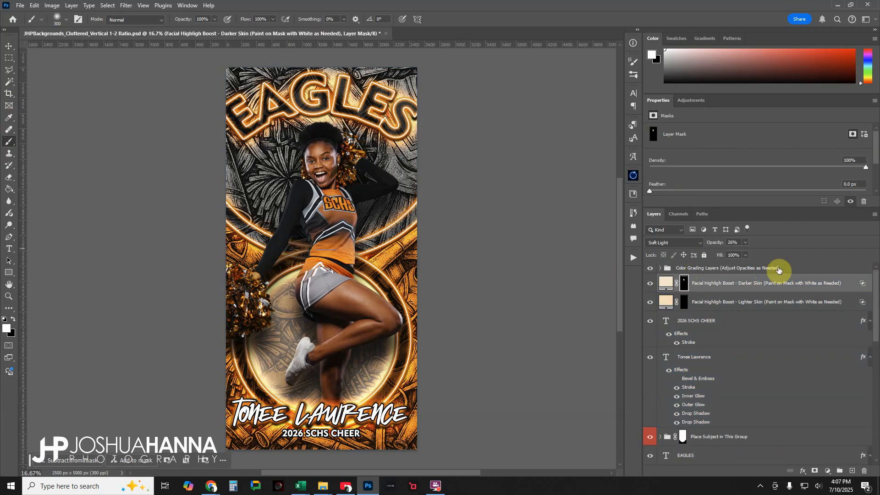
- Raise the Darker Skin facial highlight layer's opacity to 65%, comparing the face with the layer hidden and shown
drag(746, 243, 749, 255)
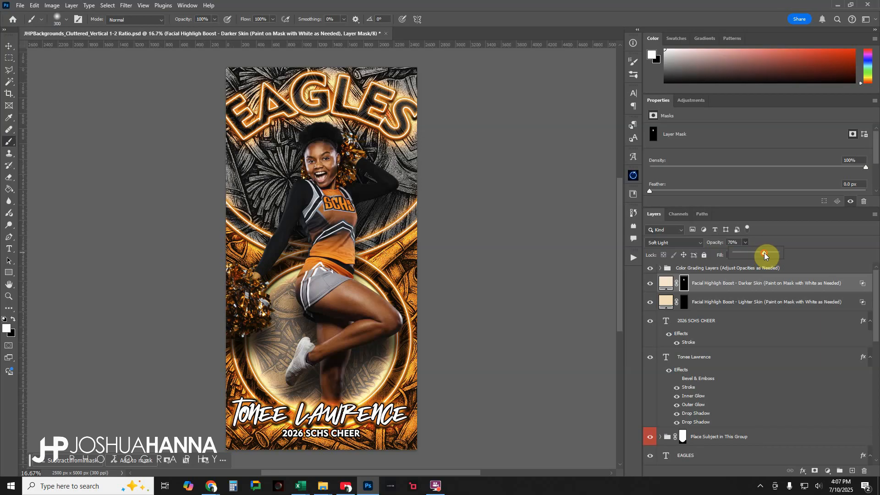
click(651, 283)
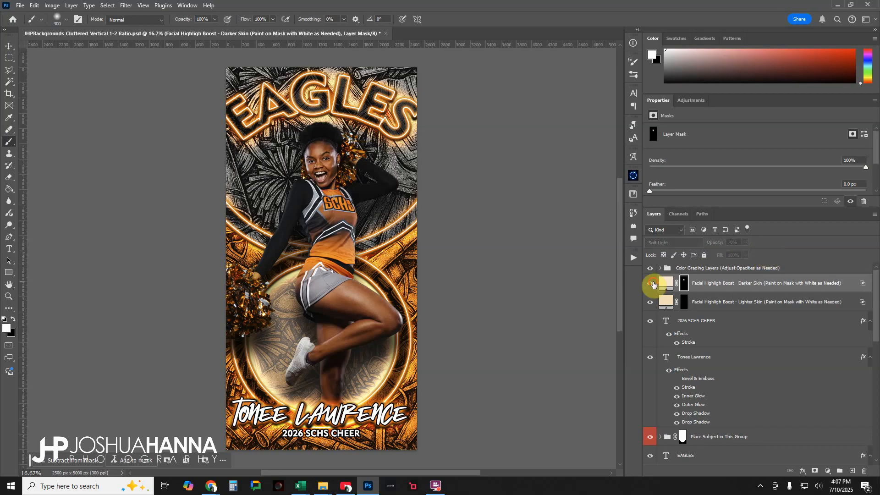
click(653, 284)
click(653, 285)
click(653, 284)
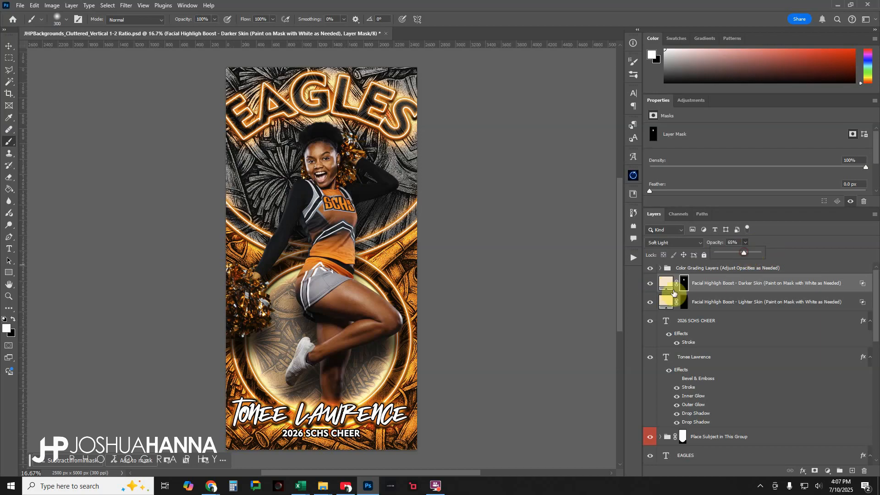
click(650, 283)
click(650, 283)
click(650, 283)
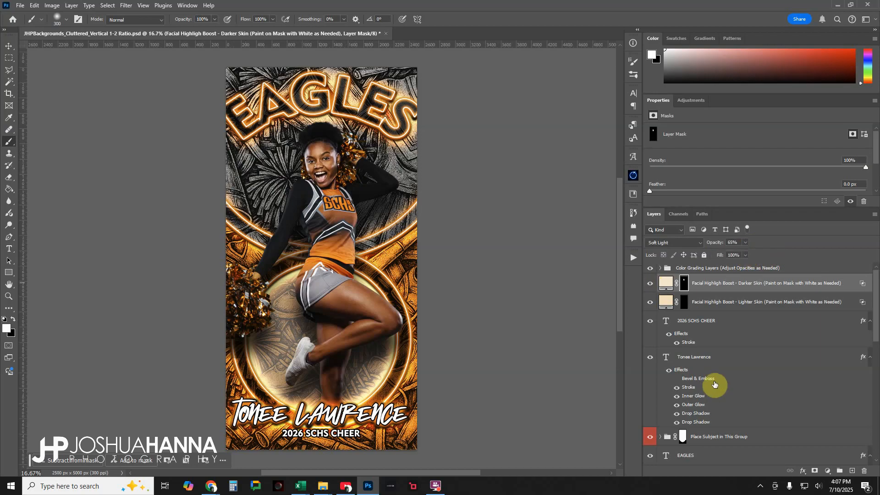